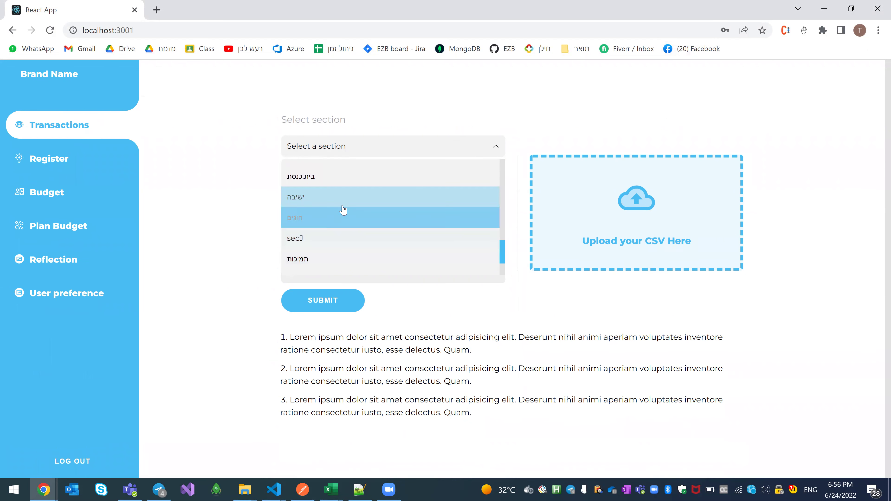
Select ישיבה as the transaction's section and ספרים as its sub section
{"action": "left_click", "coordinate": [344, 198]}
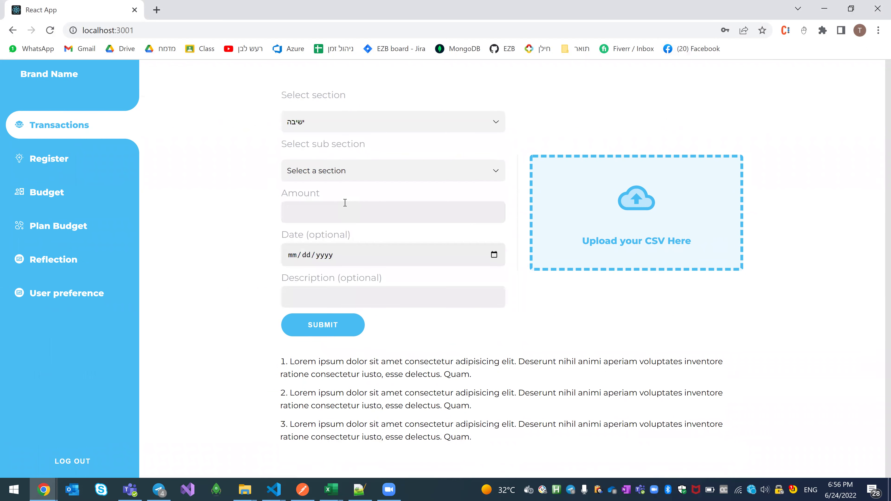
{"action": "left_click", "coordinate": [377, 176]}
{"action": "scroll", "coordinate": [378, 224], "scroll_direction": "down", "scroll_amount": 2}
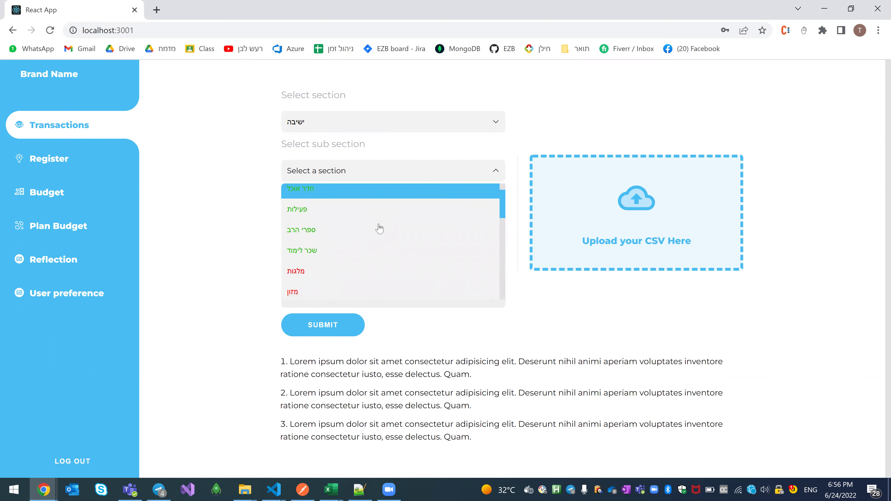
{"action": "scroll", "coordinate": [379, 228], "scroll_direction": "up", "scroll_amount": 3}
{"action": "scroll", "coordinate": [379, 228], "scroll_direction": "down", "scroll_amount": 4}
{"action": "scroll", "coordinate": [379, 228], "scroll_direction": "down", "scroll_amount": 6}
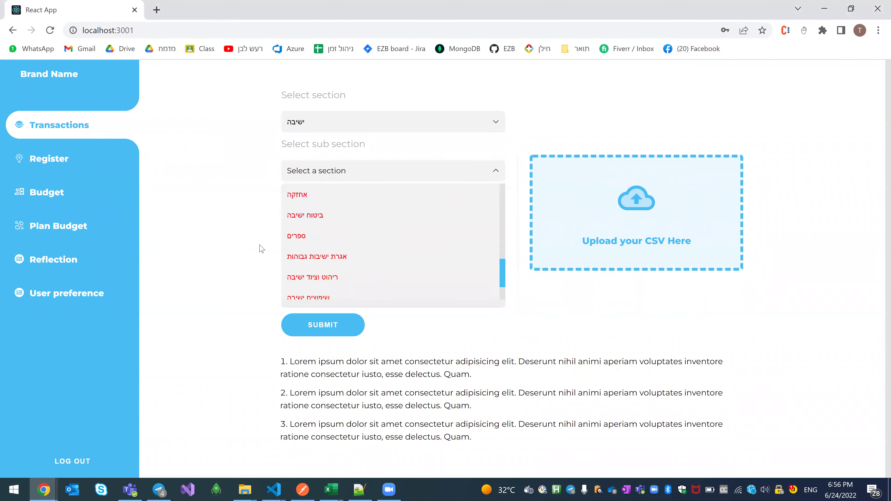
{"action": "left_click", "coordinate": [299, 235]}
Enter amount 55, date 06/14/2022 and description תיאור for the transaction and submit it
{"action": "left_click", "coordinate": [325, 210]}
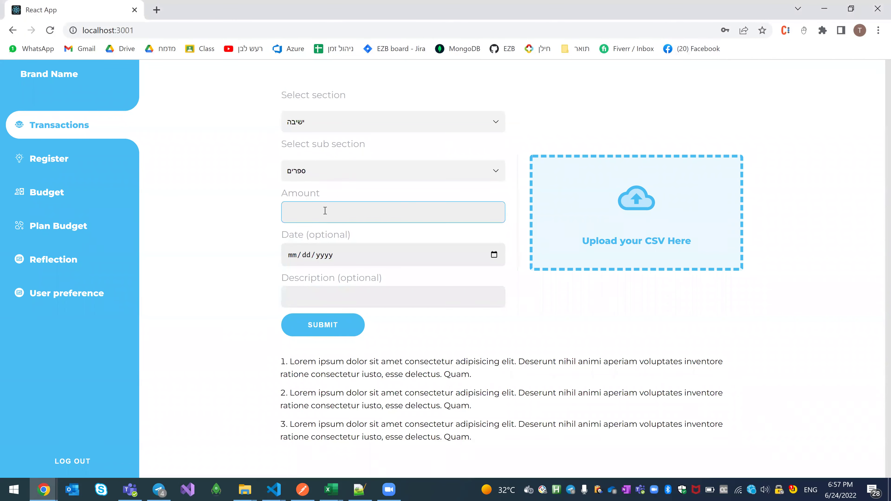
{"action": "type", "text": "55"}
{"action": "left_click", "coordinate": [494, 255]}
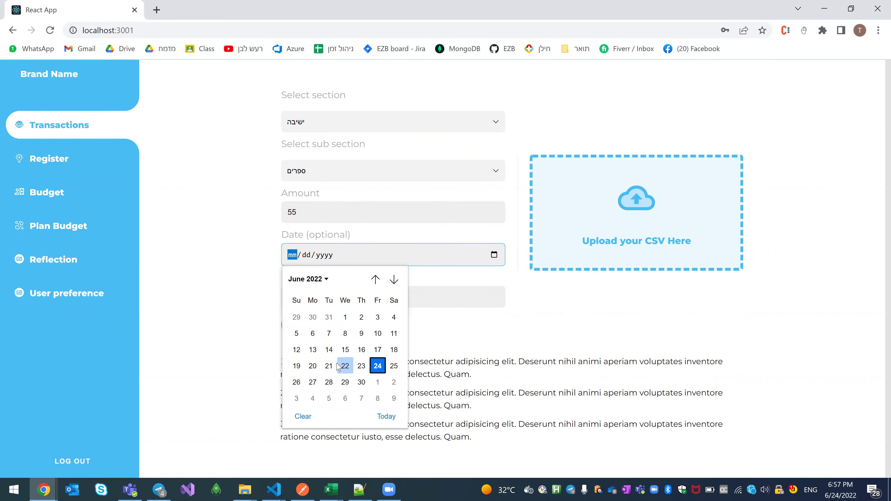
{"action": "left_click", "coordinate": [329, 350]}
{"action": "left_click", "coordinate": [355, 298]}
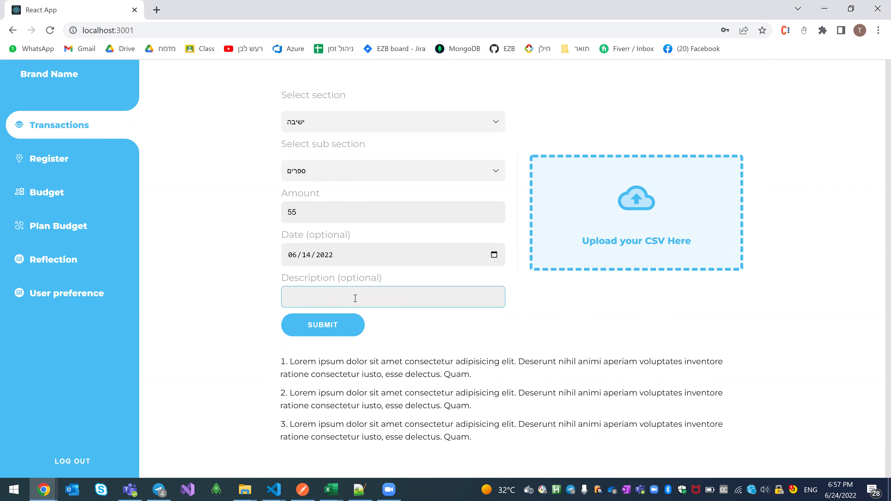
{"action": "key", "text": "alt+shift"}
{"action": "type", "text": "תיאור"}
{"action": "left_click", "coordinate": [329, 333]}
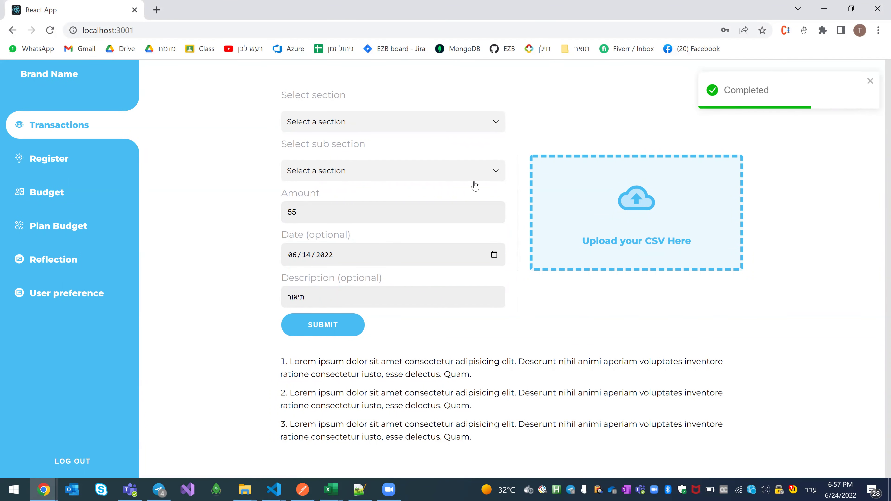
{"action": "left_click_drag", "start_coordinate": [285, 368], "coordinate": [423, 438]}
{"action": "left_click", "coordinate": [420, 421]}
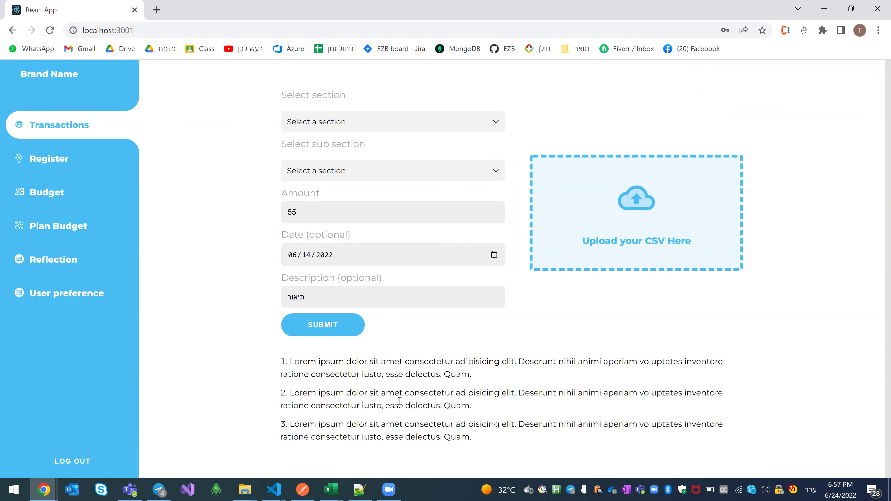
Upload incomeTransactions.csv from the misc folder as the transactions CSV and submit it
{"action": "left_click", "coordinate": [632, 219]}
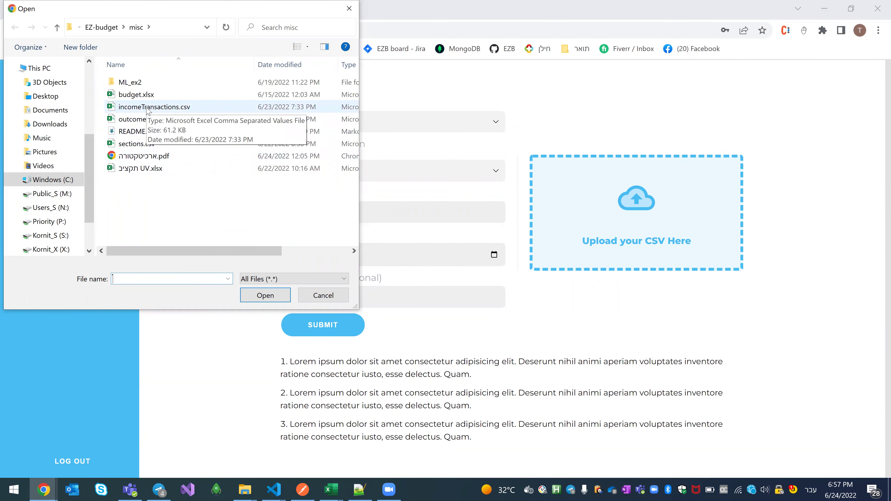
{"action": "double_click", "coordinate": [149, 109]}
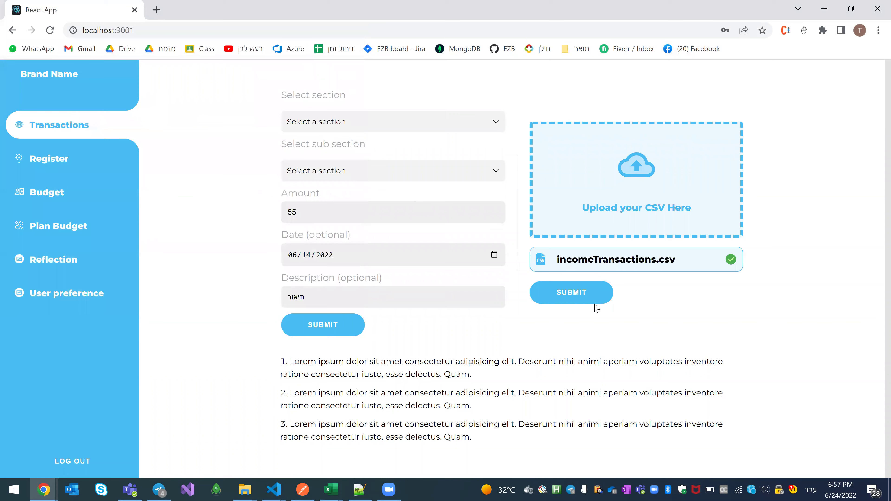
{"action": "left_click", "coordinate": [575, 293]}
Open the employee registration page and examine its Name, Email and Permissions fields
{"action": "left_click", "coordinate": [45, 158]}
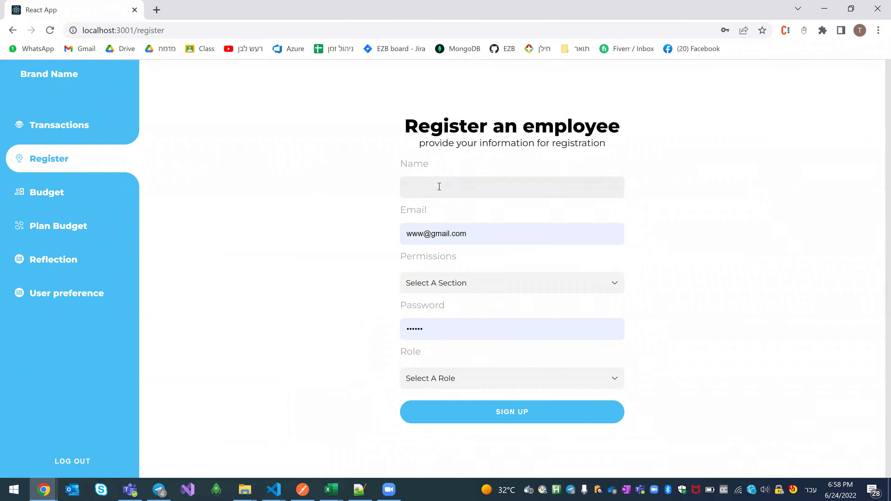
{"action": "left_click", "coordinate": [439, 187]}
{"action": "left_click", "coordinate": [383, 190]}
{"action": "left_click", "coordinate": [485, 287]}
{"action": "left_click", "coordinate": [614, 288]}
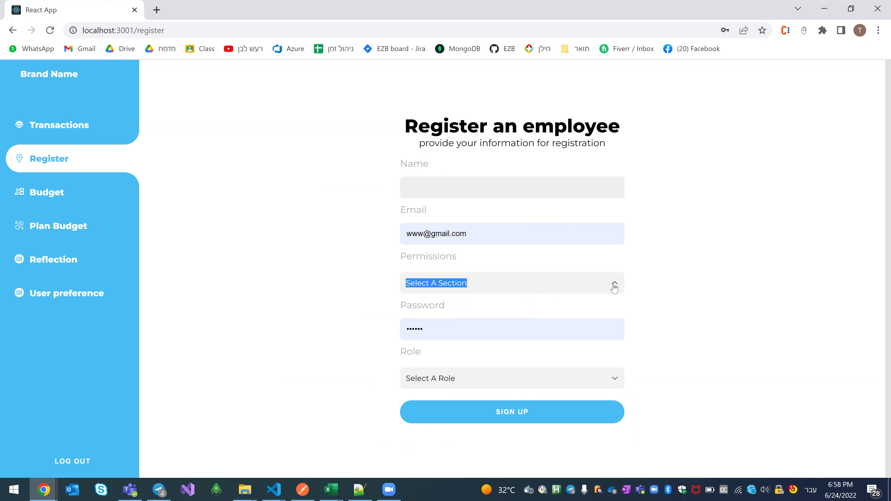
{"action": "left_click", "coordinate": [613, 288]}
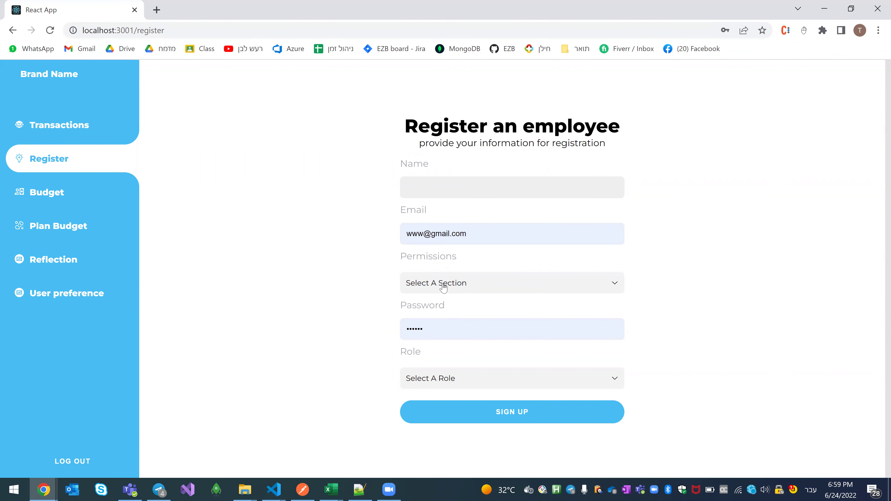
{"action": "left_click", "coordinate": [440, 184]}
{"action": "left_click", "coordinate": [422, 229]}
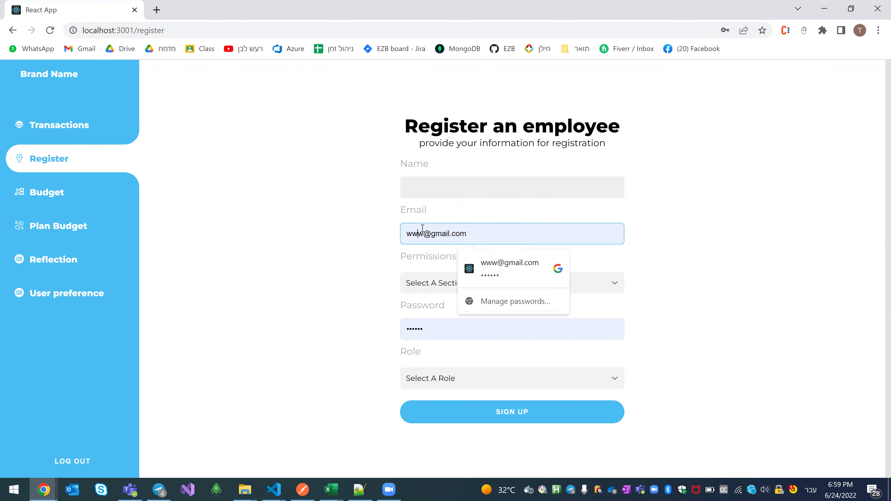
{"action": "triple_click", "coordinate": [451, 234]}
{"action": "left_click", "coordinate": [471, 237]}
{"action": "left_click", "coordinate": [387, 262]}
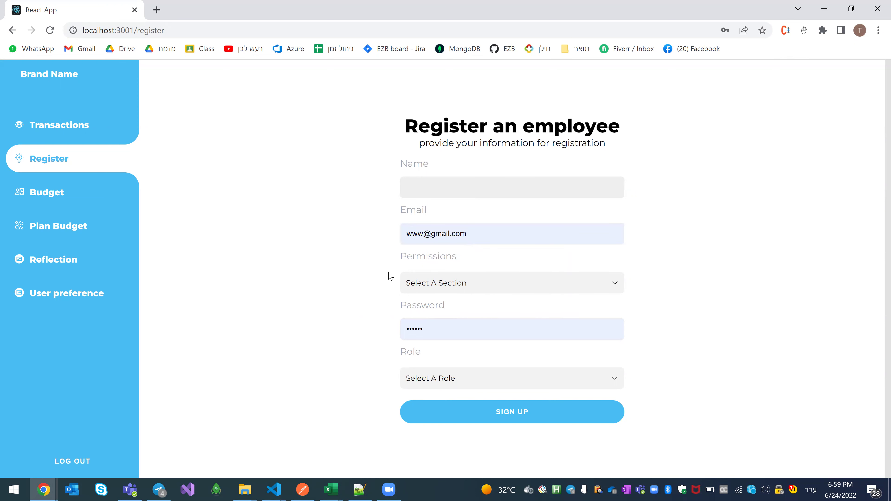
Examine the available choices in the Role field of the employee registration form
{"action": "left_click", "coordinate": [453, 379]}
{"action": "left_click", "coordinate": [451, 403]}
{"action": "left_click", "coordinate": [456, 379]}
{"action": "left_click", "coordinate": [452, 425]}
{"action": "left_click", "coordinate": [453, 387]}
{"action": "left_click", "coordinate": [453, 386]}
On the Budget page, submit a monthly budget for section תלמוד.תורה, sub section משכורות מלמדים בנים
{"action": "left_click", "coordinate": [52, 202]}
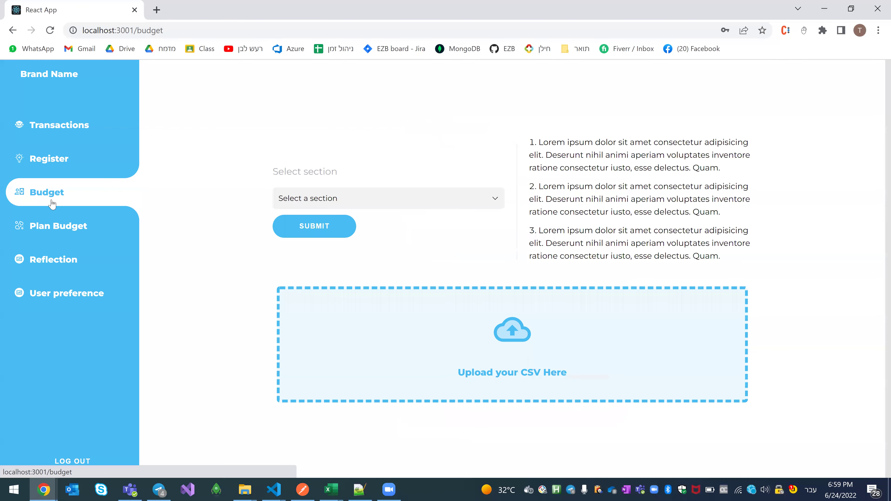
{"action": "left_click", "coordinate": [353, 200]}
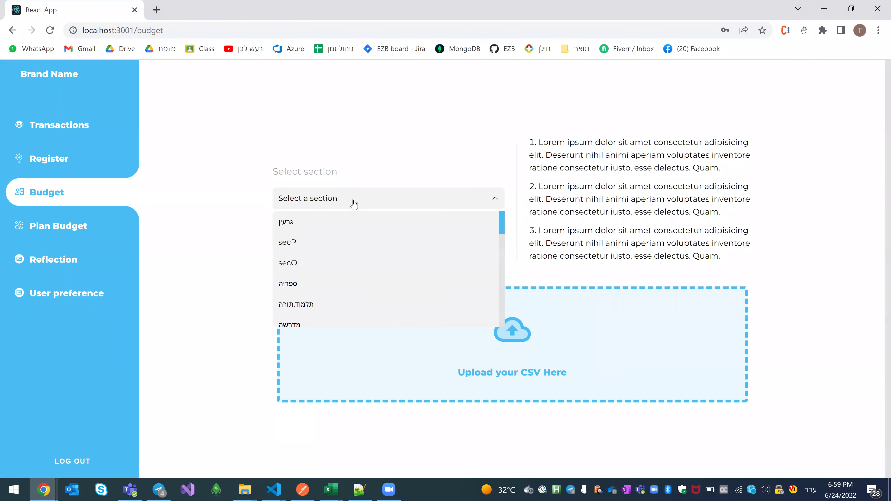
{"action": "left_click", "coordinate": [353, 305]}
{"action": "left_click", "coordinate": [366, 232]}
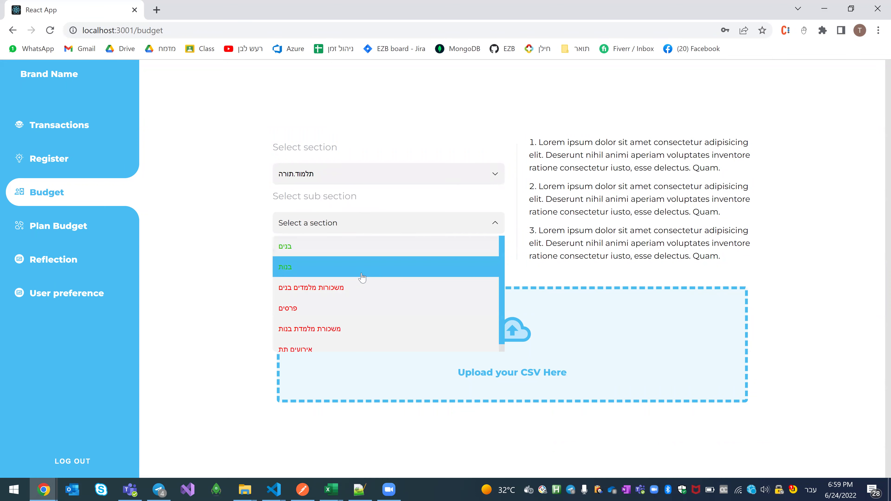
{"action": "left_click", "coordinate": [361, 290]}
{"action": "left_click", "coordinate": [373, 246]}
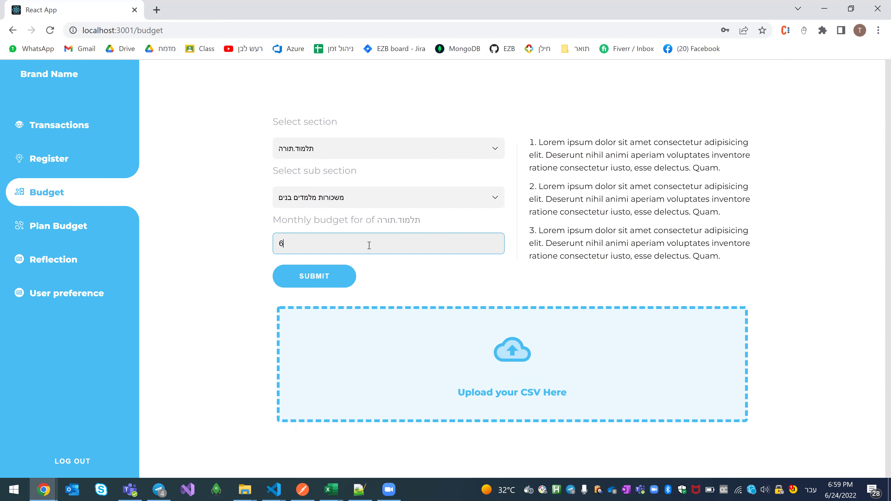
{"action": "left_click", "coordinate": [316, 279]}
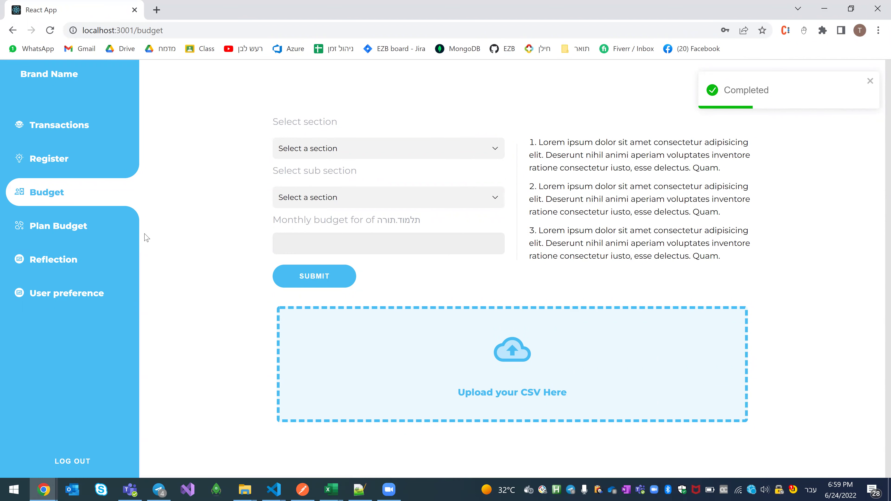
On the Plan Budget page, submit section חדש with income sub sections "תת חדש1, תת חדש2" and outcome sub sections "תת חדש3, תת חדש1"
{"action": "left_click", "coordinate": [52, 228]}
{"action": "left_click", "coordinate": [294, 153]}
{"action": "key", "text": "alt+shift"}
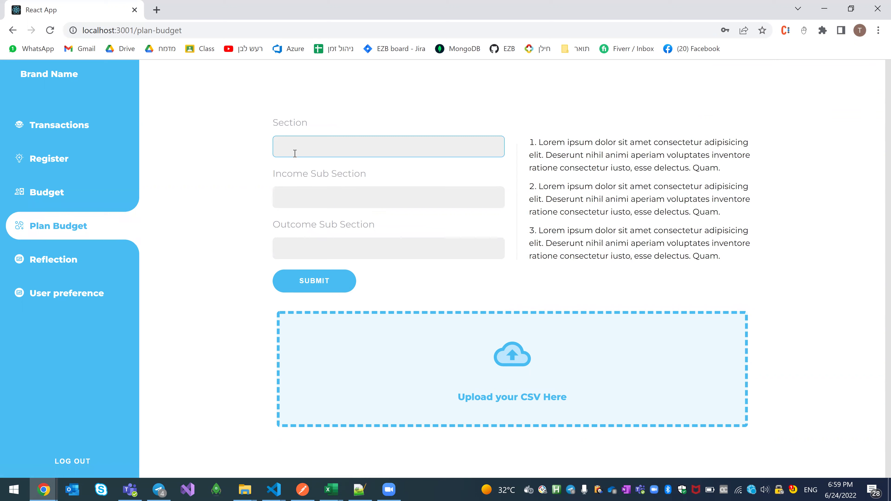
{"action": "key", "text": "alt+shift"}
{"action": "type", "text": "חדש"}
{"action": "left_click", "coordinate": [311, 199]}
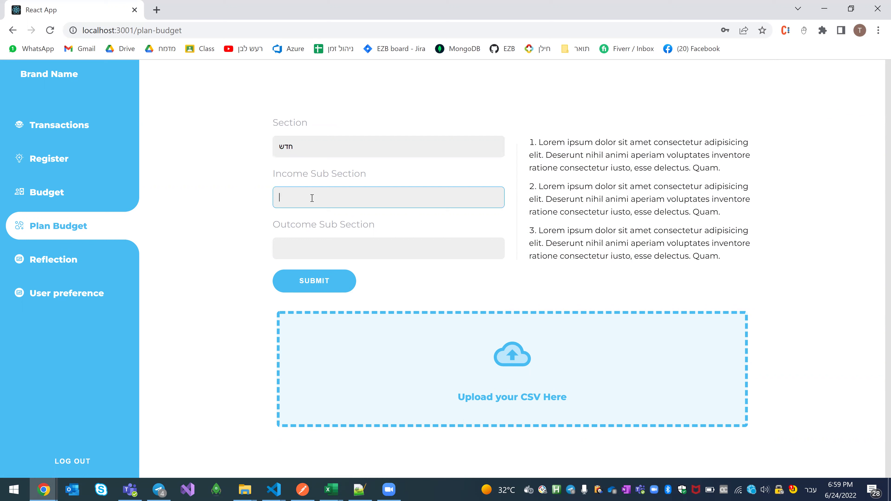
{"action": "type", "text": "תת חדש1,תת חדש2"}
{"action": "left_click", "coordinate": [320, 250]}
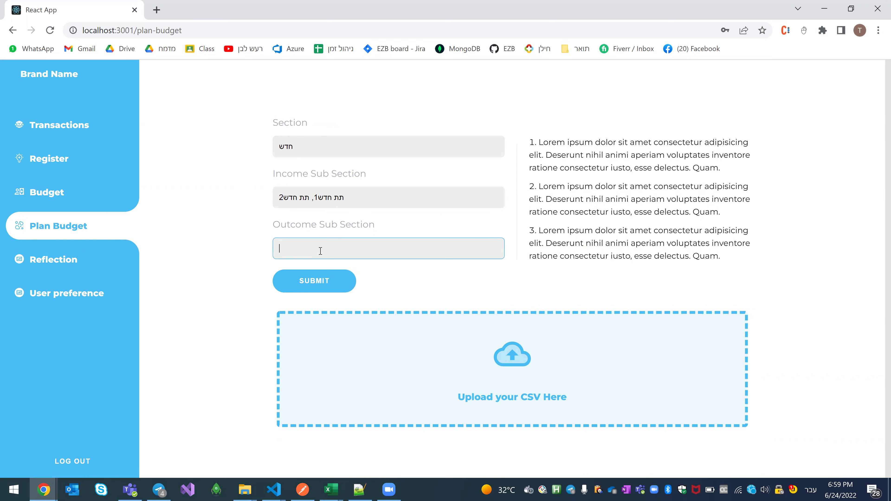
{"action": "type", "text": "תת חדש3, תת חדש1"}
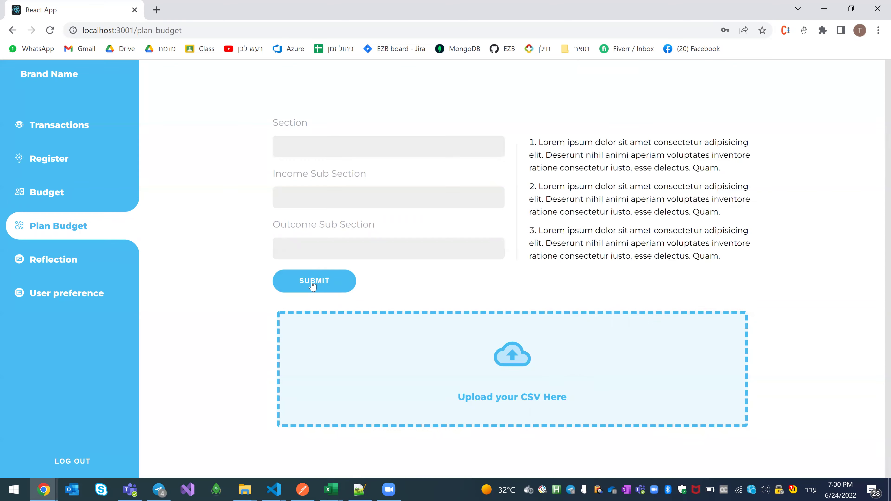
Upload sections.csv from the misc folder to the budget plan and submit it
{"action": "left_click", "coordinate": [531, 349]}
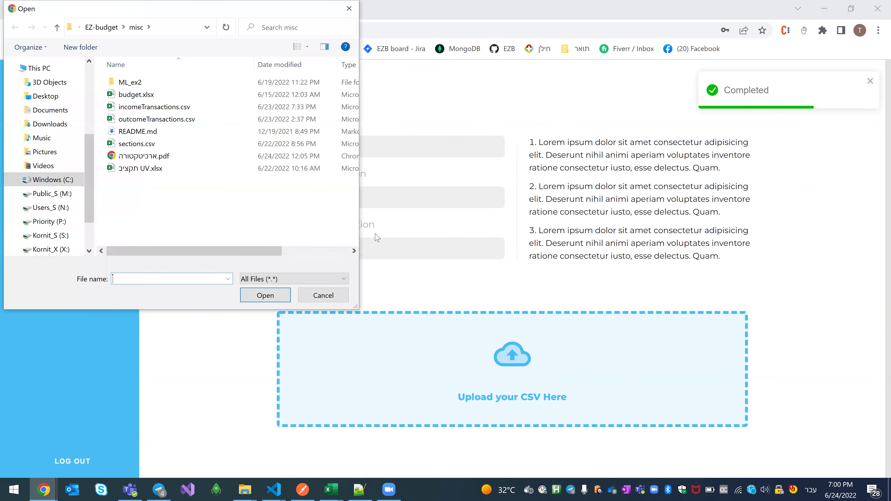
{"action": "double_click", "coordinate": [138, 144]}
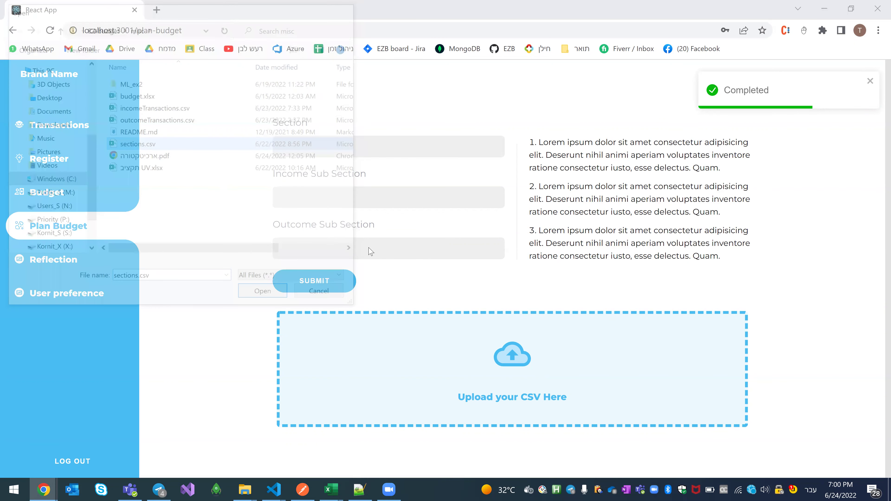
{"action": "scroll", "coordinate": [368, 316], "scroll_direction": "down", "scroll_amount": 1}
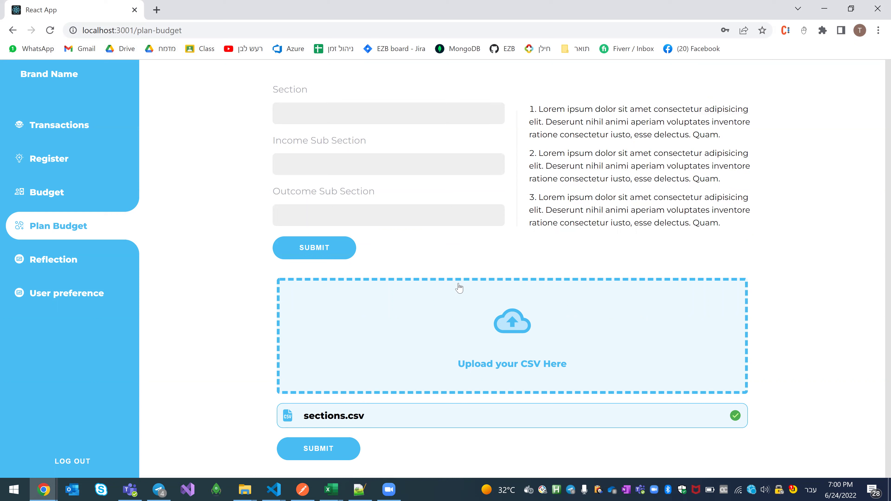
{"action": "left_click", "coordinate": [336, 448]}
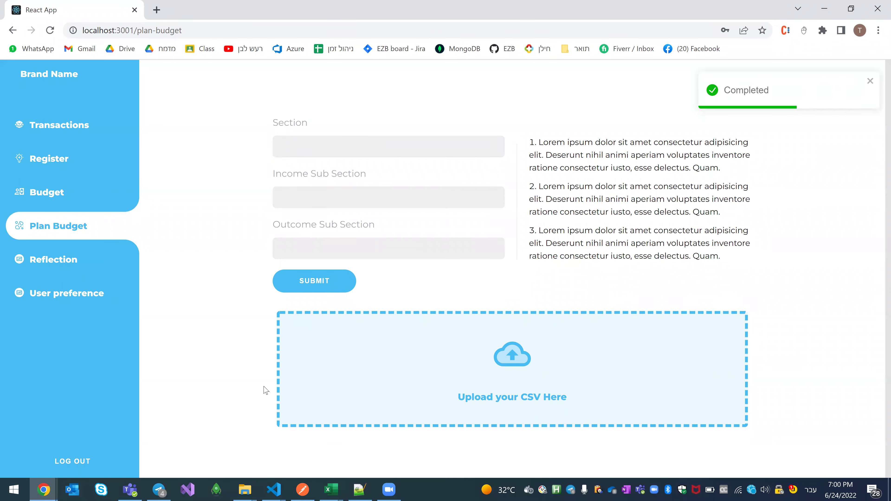
Open the Reflection page and examine the sections and total row of the income table for June
{"action": "left_click", "coordinate": [50, 264]}
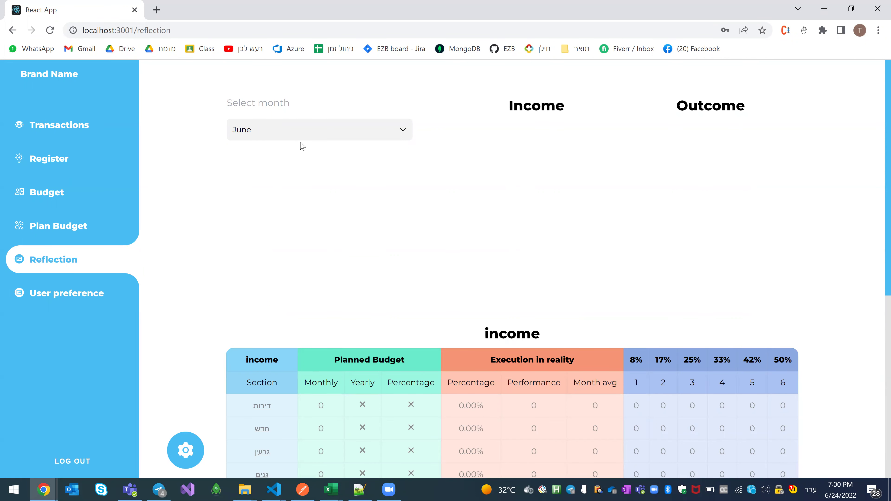
{"action": "scroll", "coordinate": [324, 193], "scroll_direction": "down", "scroll_amount": 5}
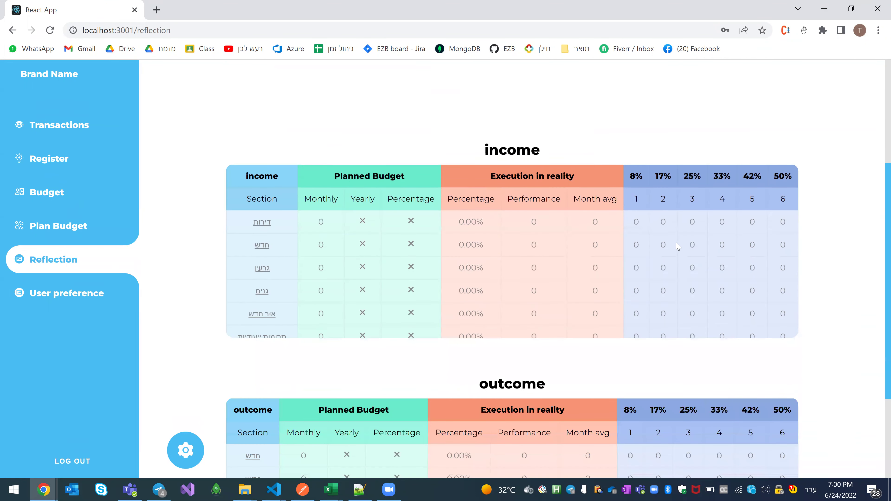
{"action": "scroll", "coordinate": [288, 254], "scroll_direction": "down", "scroll_amount": 3}
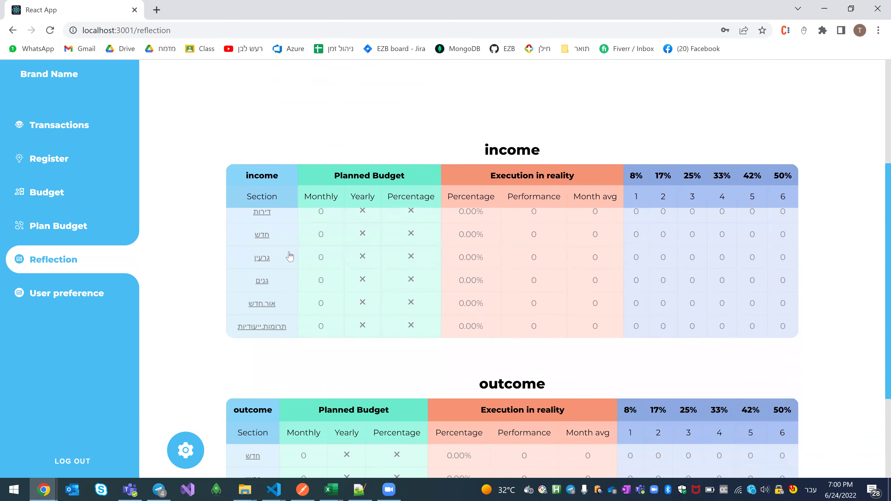
{"action": "scroll", "coordinate": [290, 256], "scroll_direction": "up", "scroll_amount": 3}
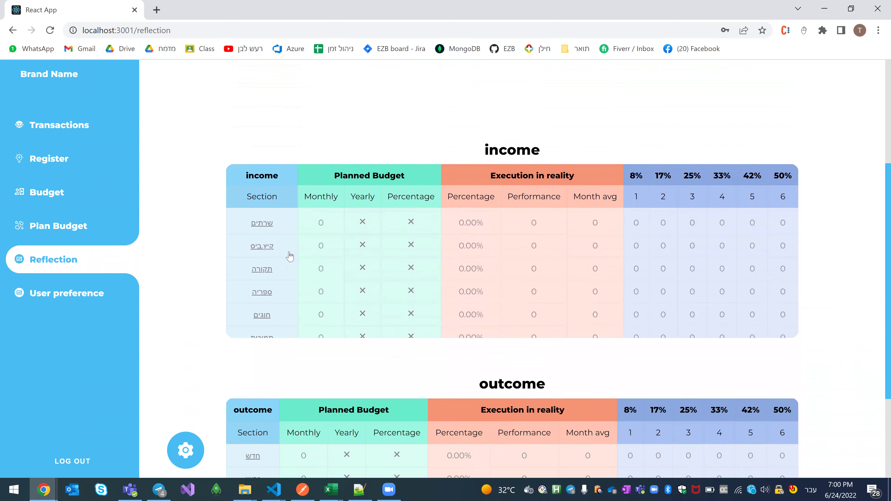
{"action": "scroll", "coordinate": [289, 255], "scroll_direction": "up", "scroll_amount": 3}
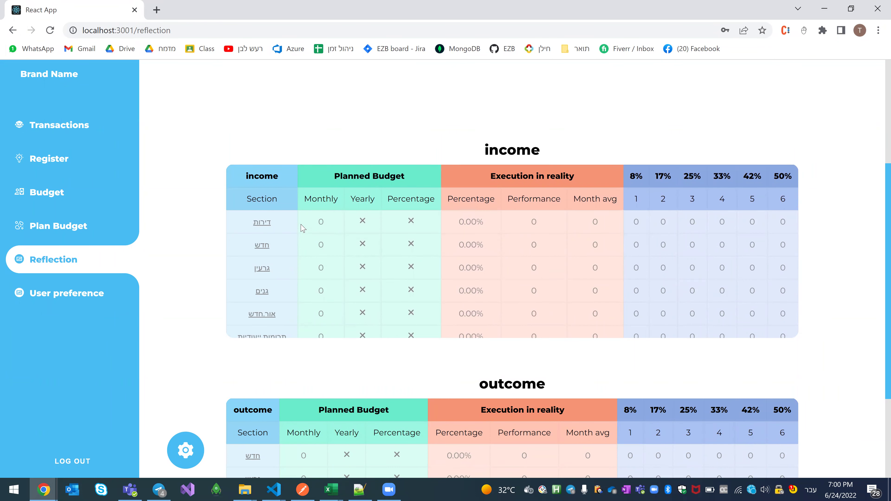
{"action": "scroll", "coordinate": [320, 227], "scroll_direction": "down", "scroll_amount": 5}
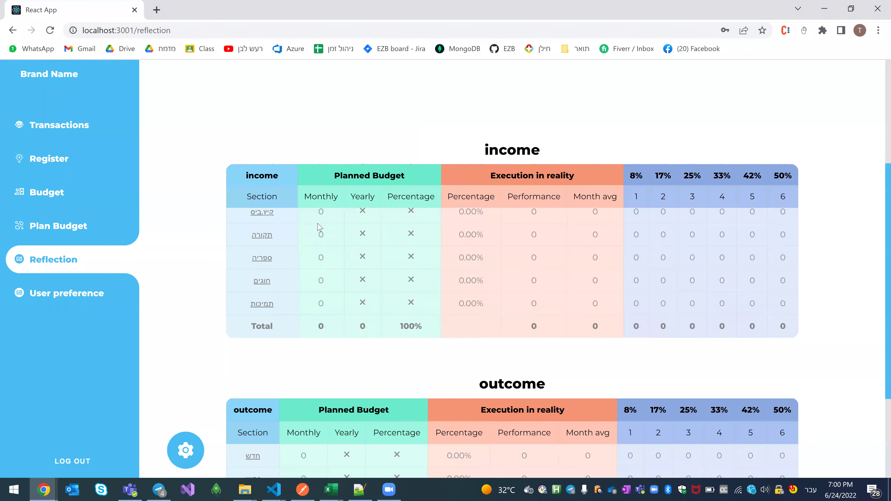
{"action": "scroll", "coordinate": [319, 227], "scroll_direction": "up", "scroll_amount": 5}
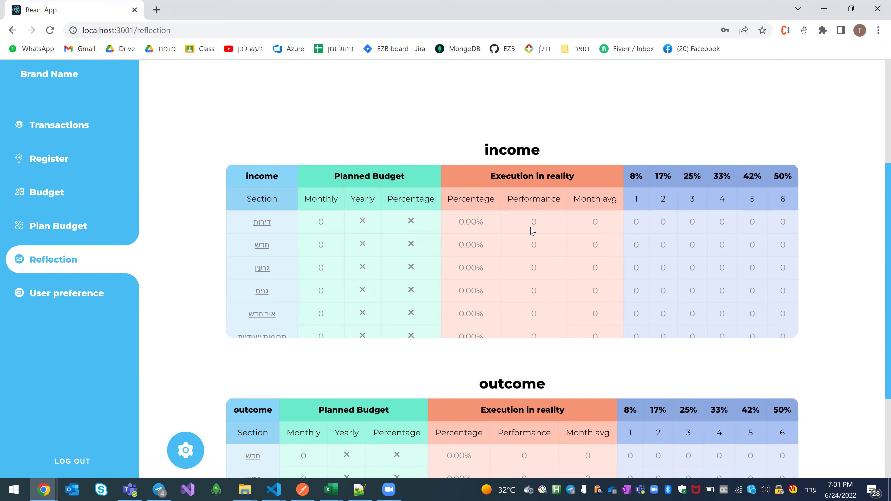
Look through the June income table's sections, and set the reflection month to October
{"action": "scroll", "coordinate": [627, 235], "scroll_direction": "down", "scroll_amount": 8}
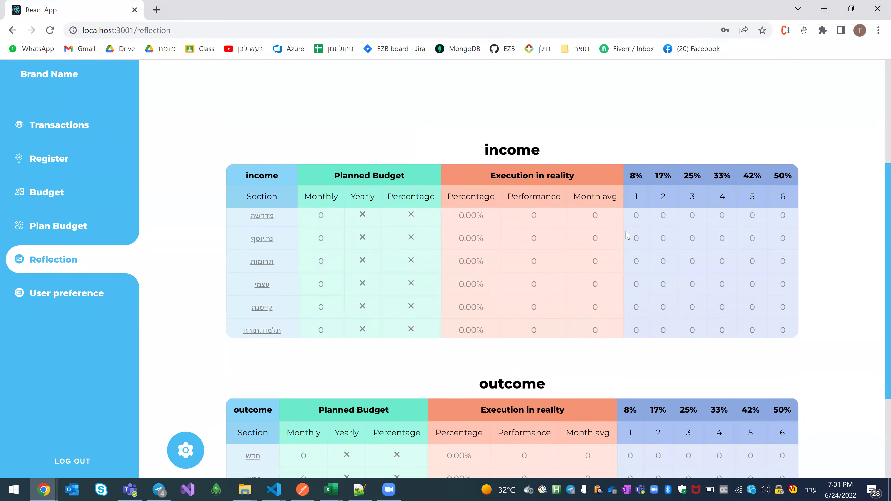
{"action": "scroll", "coordinate": [628, 235], "scroll_direction": "down", "scroll_amount": 3}
{"action": "scroll", "coordinate": [630, 235], "scroll_direction": "up", "scroll_amount": 10}
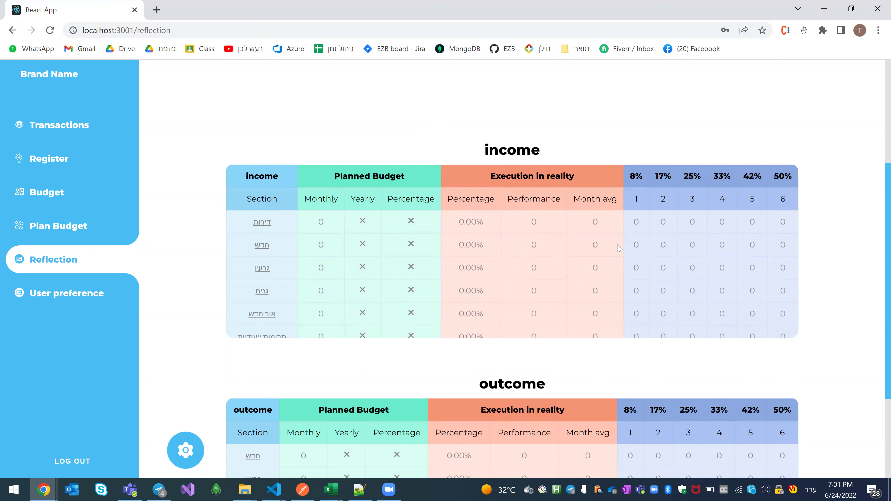
{"action": "scroll", "coordinate": [622, 243], "scroll_direction": "up", "scroll_amount": 3}
{"action": "scroll", "coordinate": [618, 251], "scroll_direction": "down", "scroll_amount": 3}
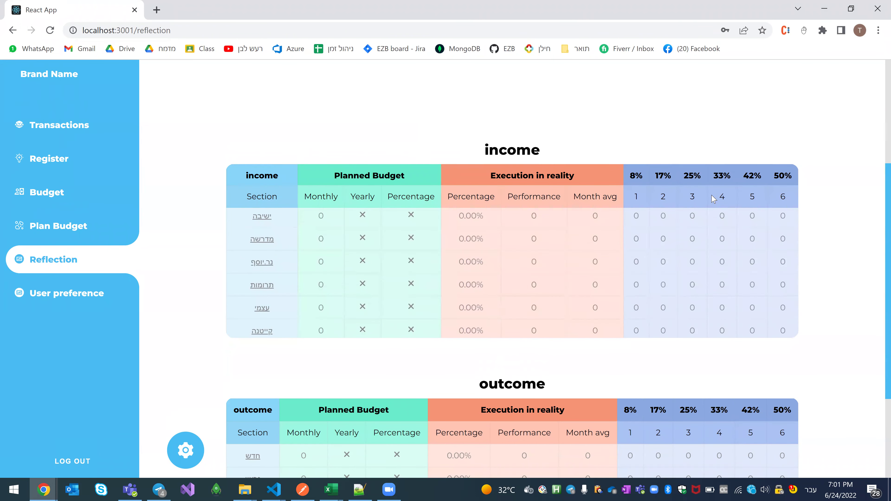
{"action": "scroll", "coordinate": [386, 132], "scroll_direction": "up", "scroll_amount": 5}
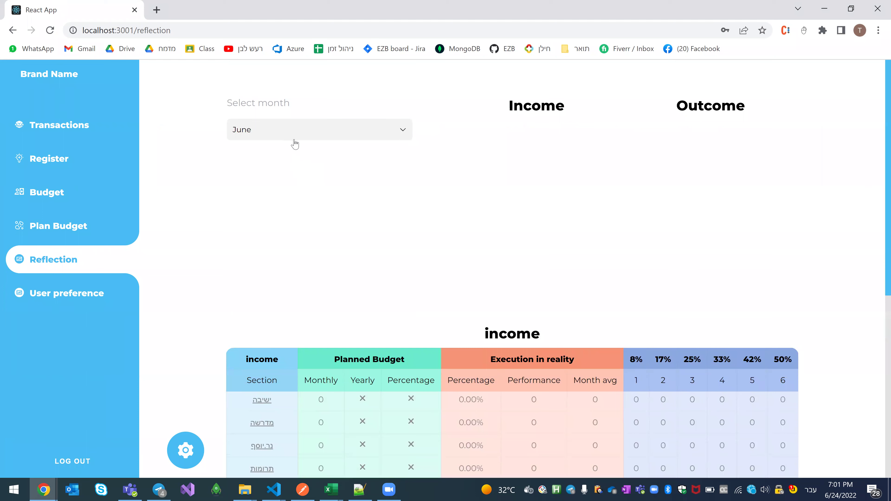
{"action": "left_click", "coordinate": [294, 137]}
{"action": "scroll", "coordinate": [294, 246], "scroll_direction": "down", "scroll_amount": 3}
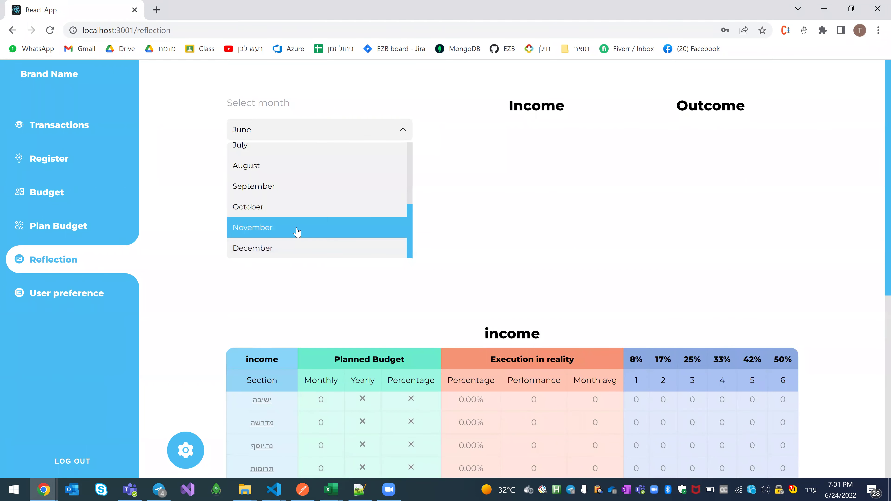
{"action": "left_click", "coordinate": [316, 215]}
Examine the income and outcome tables for October, down to the outcome table's total row
{"action": "scroll", "coordinate": [485, 218], "scroll_direction": "down", "scroll_amount": 3}
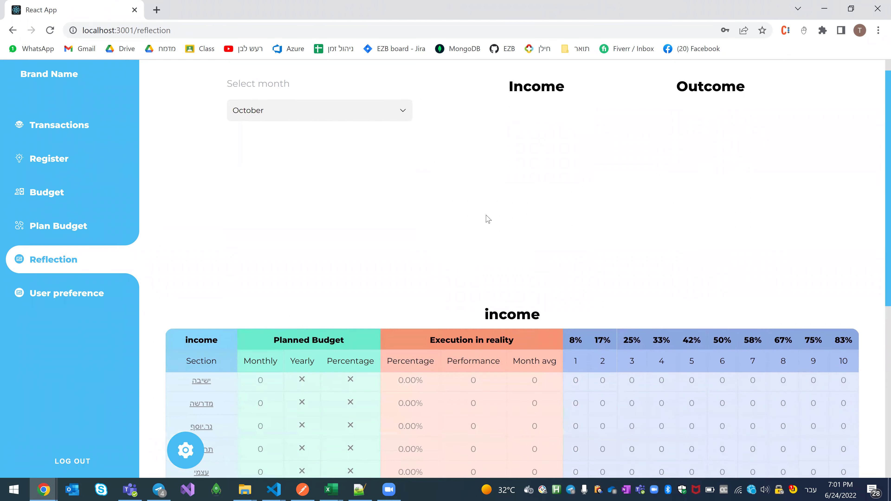
{"action": "scroll", "coordinate": [488, 218], "scroll_direction": "down", "scroll_amount": 6}
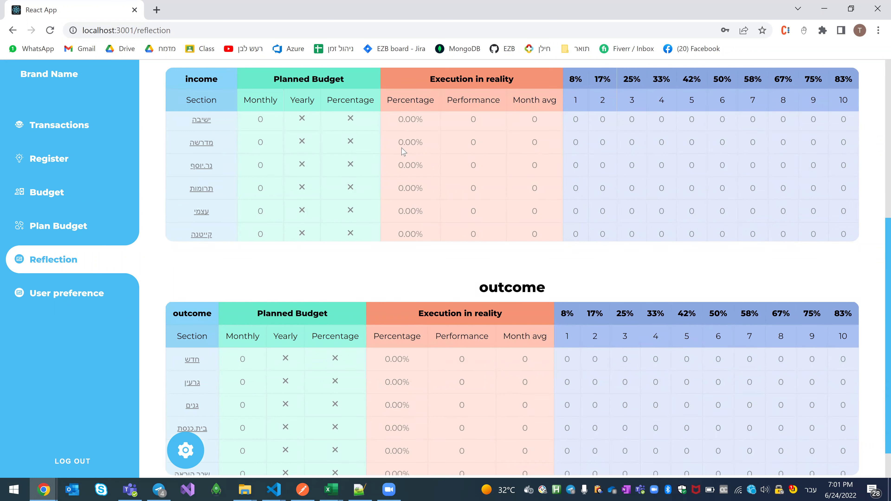
{"action": "scroll", "coordinate": [629, 263], "scroll_direction": "down", "scroll_amount": 1}
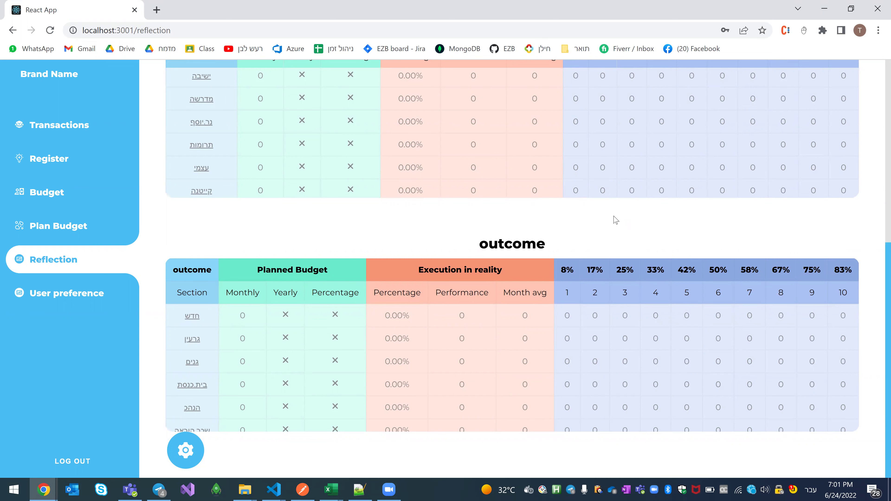
{"action": "scroll", "coordinate": [496, 308], "scroll_direction": "down", "scroll_amount": 5}
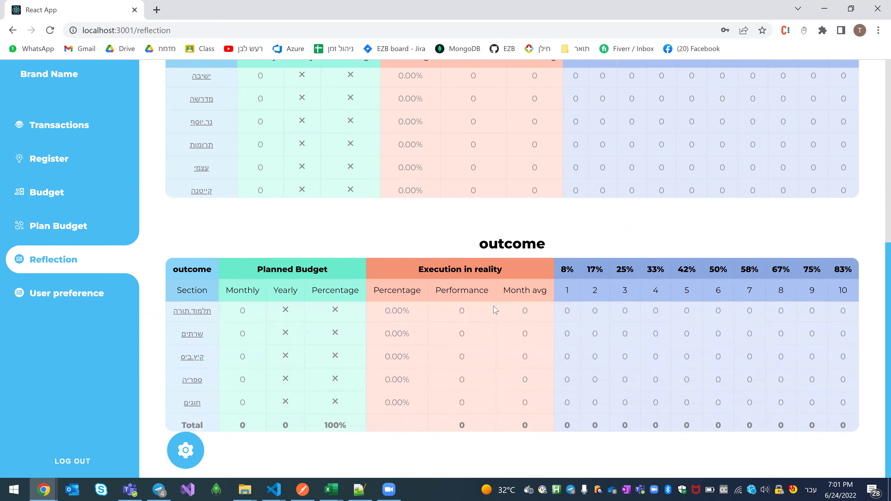
Try to submit September as the Start From month in the reflection settings, and close the dialog
{"action": "left_click", "coordinate": [183, 448]}
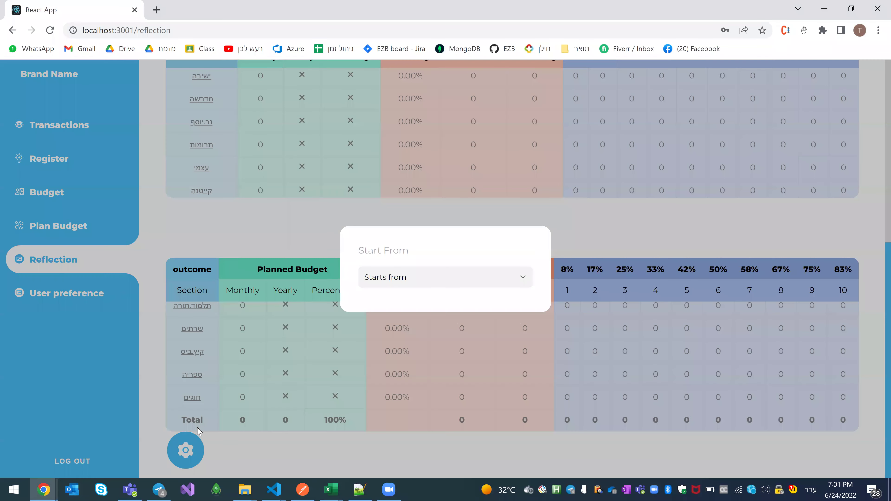
{"action": "left_click", "coordinate": [442, 281]}
{"action": "scroll", "coordinate": [428, 326], "scroll_direction": "down", "scroll_amount": 3}
{"action": "scroll", "coordinate": [428, 340], "scroll_direction": "down", "scroll_amount": 1}
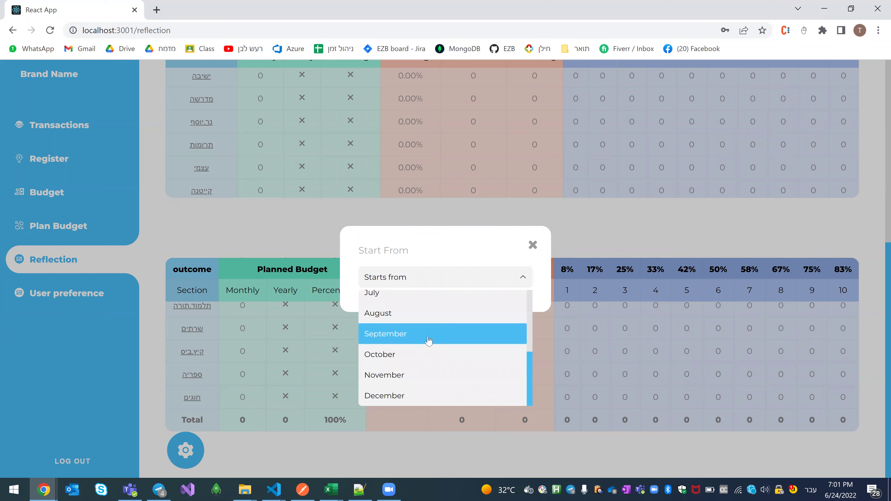
{"action": "left_click", "coordinate": [429, 339]}
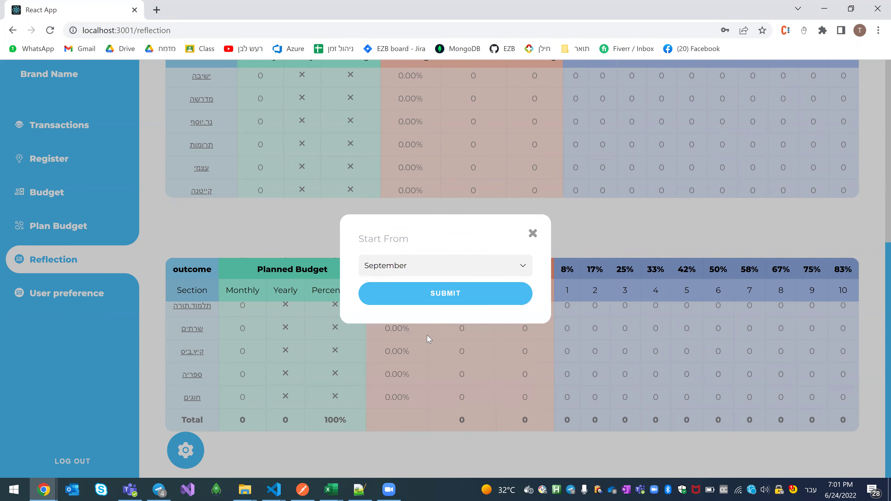
{"action": "left_click", "coordinate": [430, 301]}
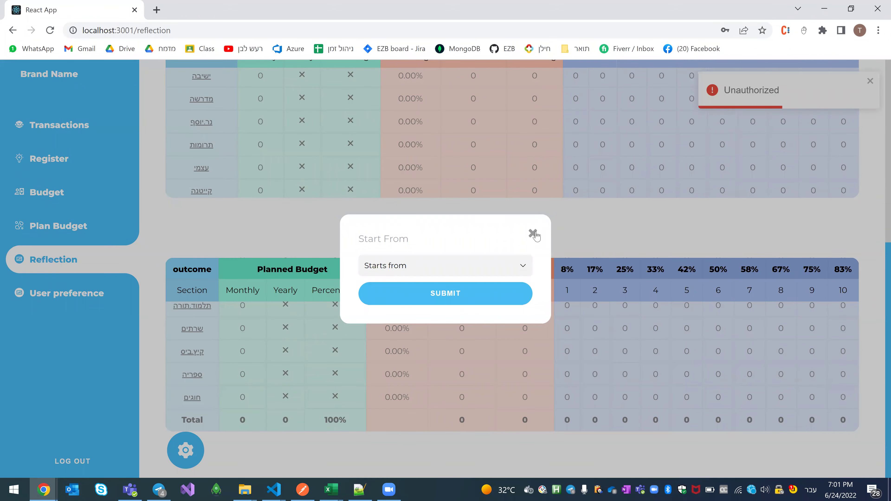
{"action": "left_click", "coordinate": [532, 234]}
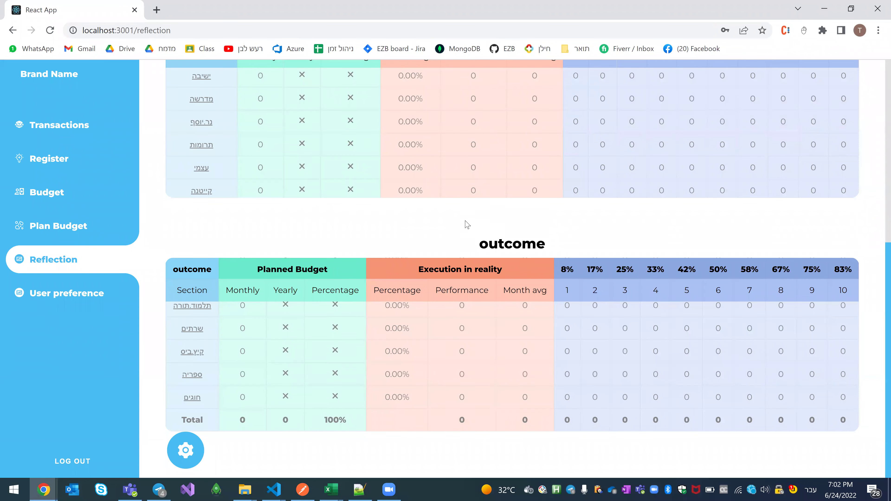
Open the sub sections of the income section ישיבה and examine their income and outcome tables
{"action": "scroll", "coordinate": [364, 240], "scroll_direction": "up", "scroll_amount": 5}
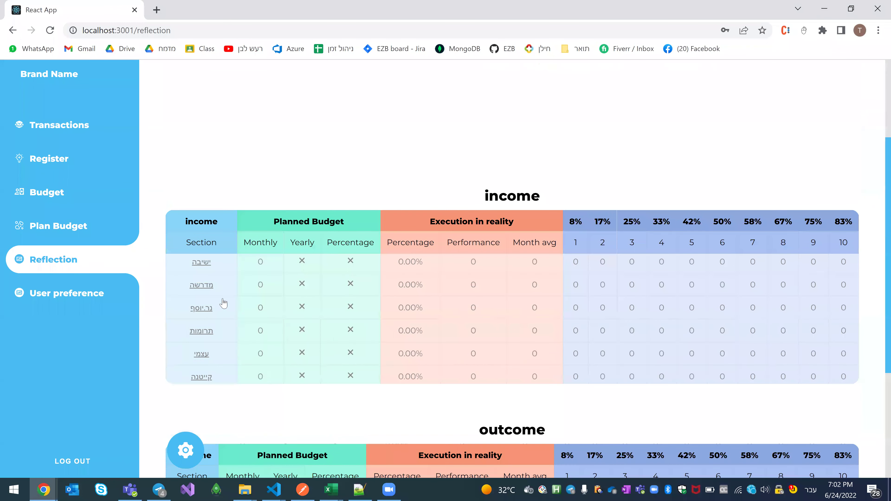
{"action": "left_click", "coordinate": [201, 263]}
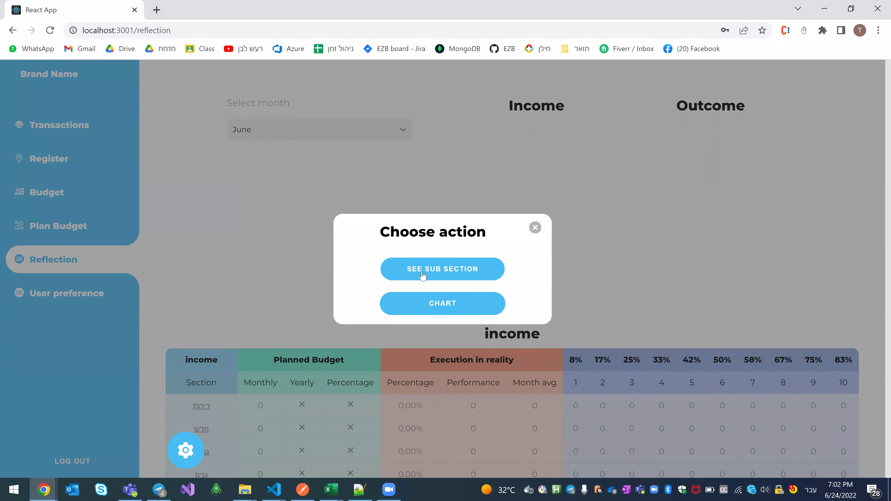
{"action": "left_click", "coordinate": [422, 269]}
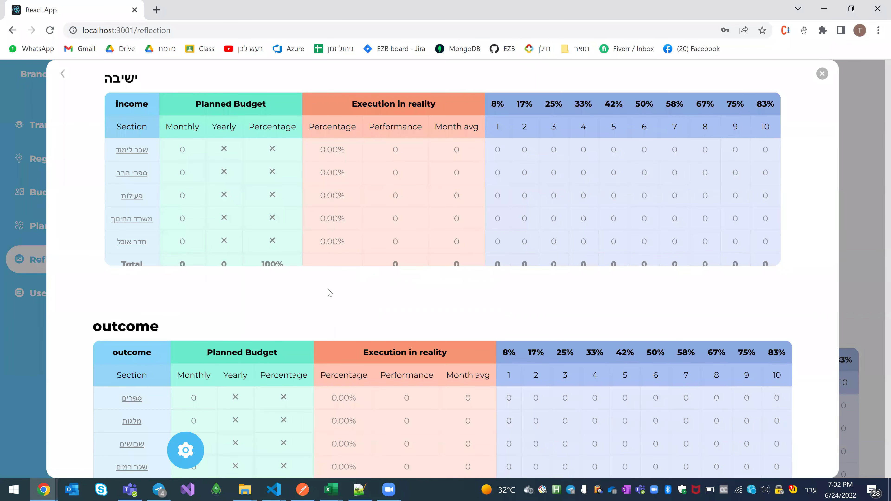
{"action": "scroll", "coordinate": [138, 160], "scroll_direction": "down", "scroll_amount": 1}
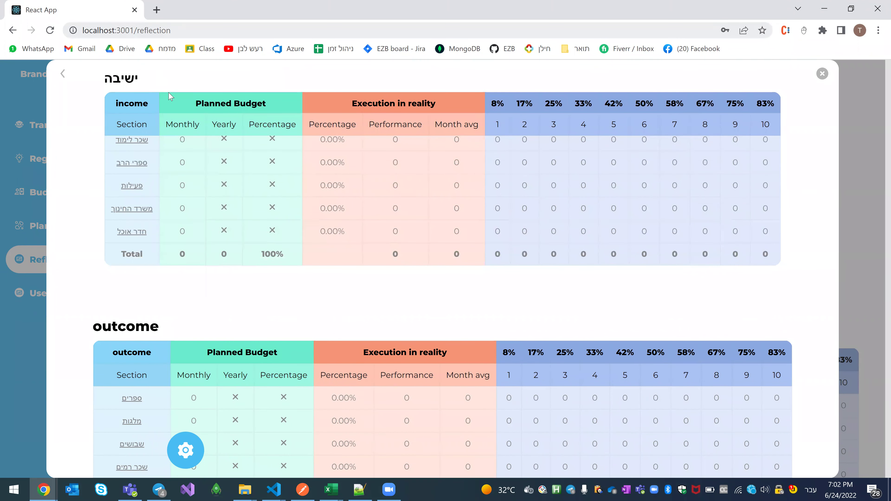
{"action": "scroll", "coordinate": [280, 362], "scroll_direction": "down", "scroll_amount": 3}
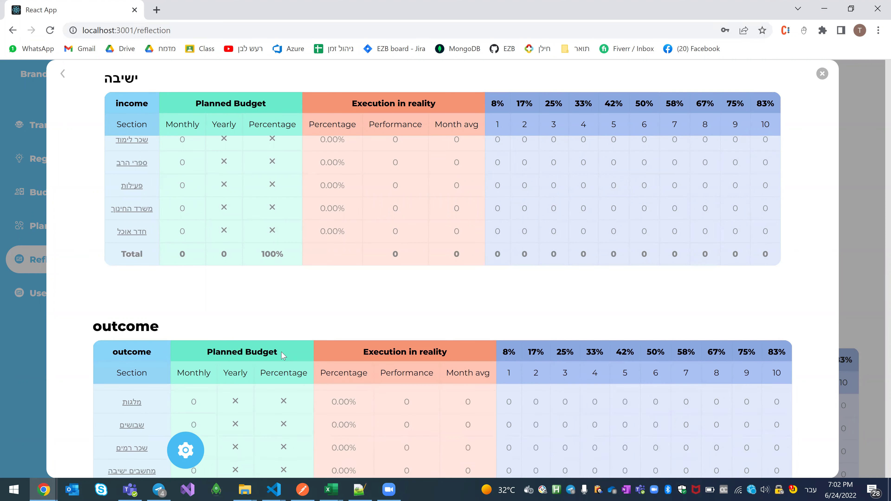
{"action": "scroll", "coordinate": [287, 367], "scroll_direction": "down", "scroll_amount": 2}
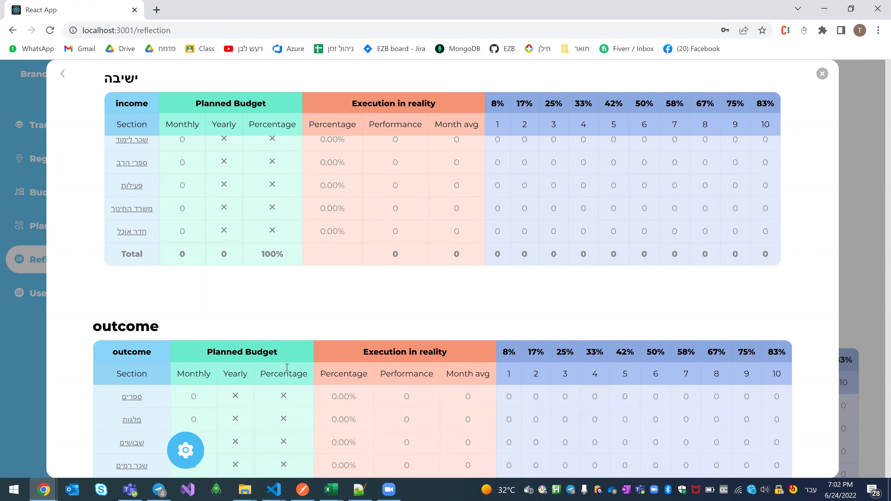
{"action": "scroll", "coordinate": [287, 367], "scroll_direction": "up", "scroll_amount": 2}
{"action": "scroll", "coordinate": [287, 367], "scroll_direction": "up", "scroll_amount": 3}
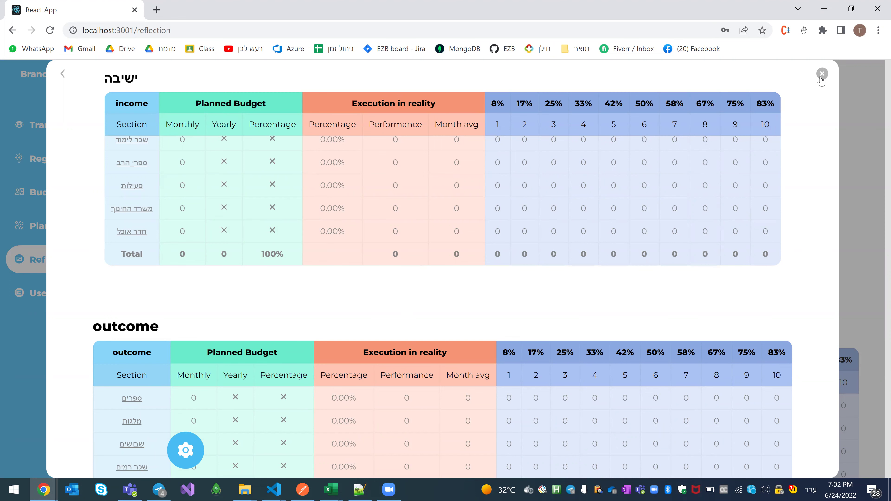
Display the income and outcome chart for section ישיבה without a date range, and close it
{"action": "left_click", "coordinate": [64, 75]}
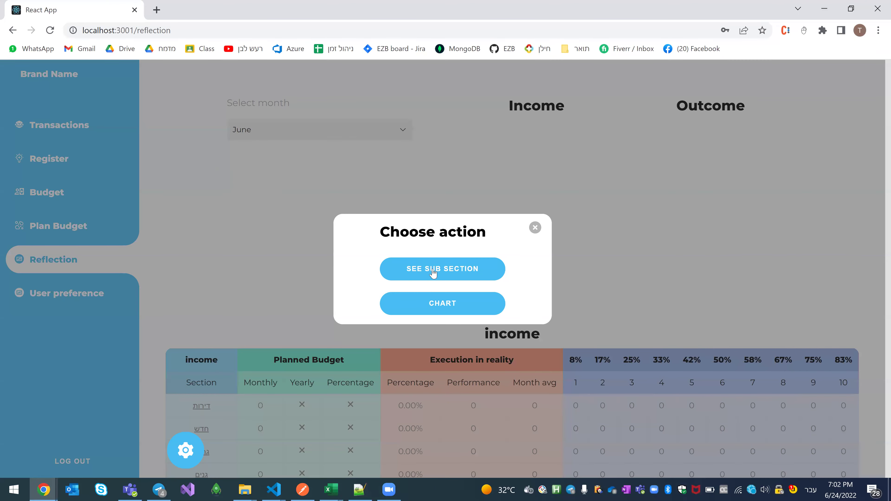
{"action": "left_click", "coordinate": [437, 301]}
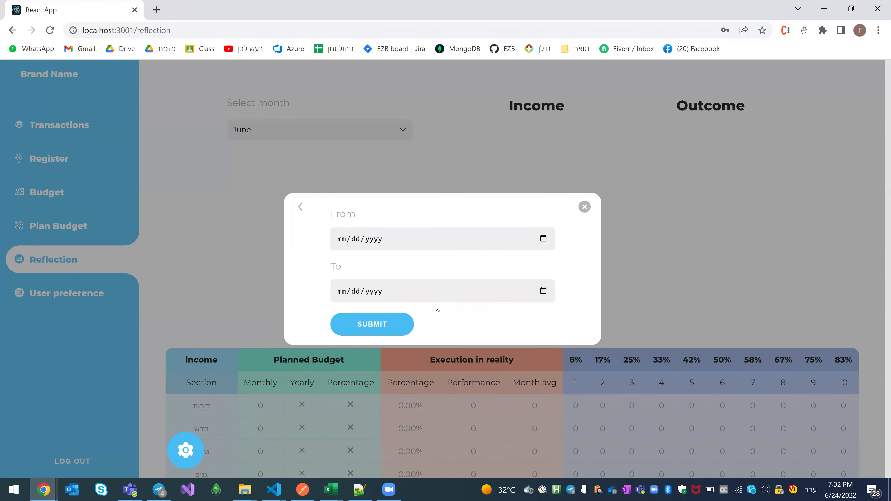
{"action": "left_click", "coordinate": [371, 330]}
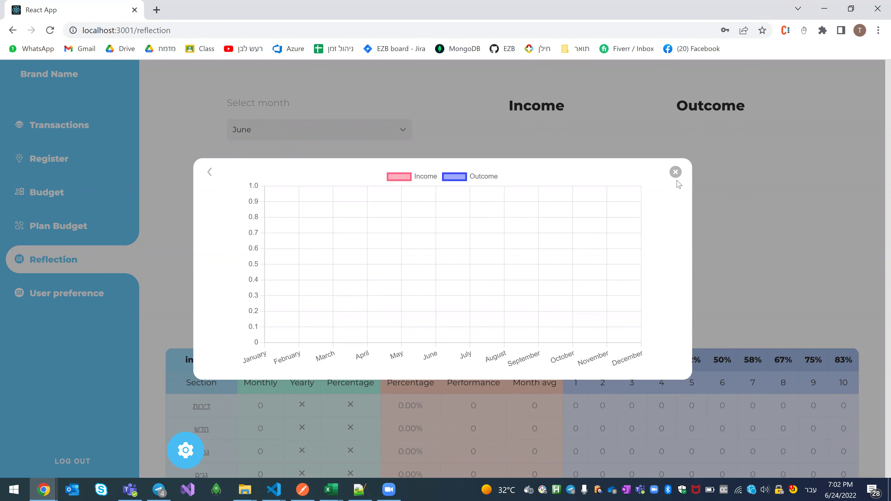
{"action": "left_click", "coordinate": [675, 172]}
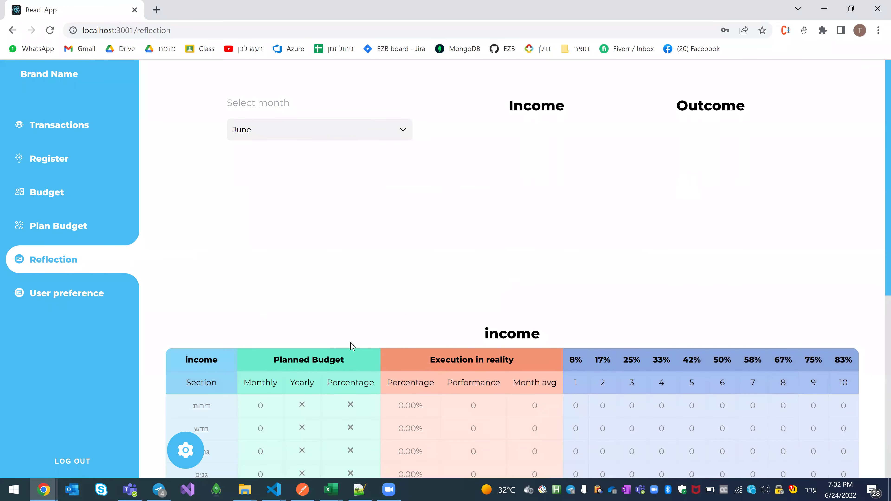
Open the sub section tables of the income section בית.כנסת
{"action": "scroll", "coordinate": [262, 403], "scroll_direction": "down", "scroll_amount": 3}
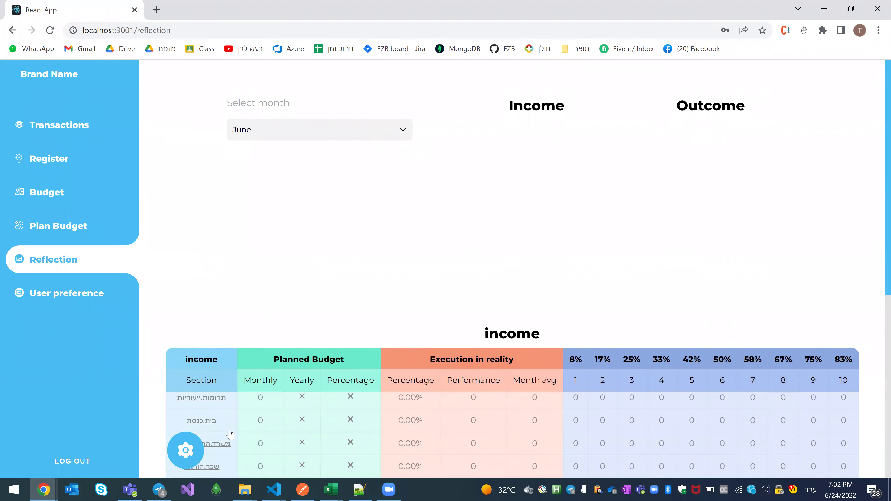
{"action": "left_click", "coordinate": [208, 419]}
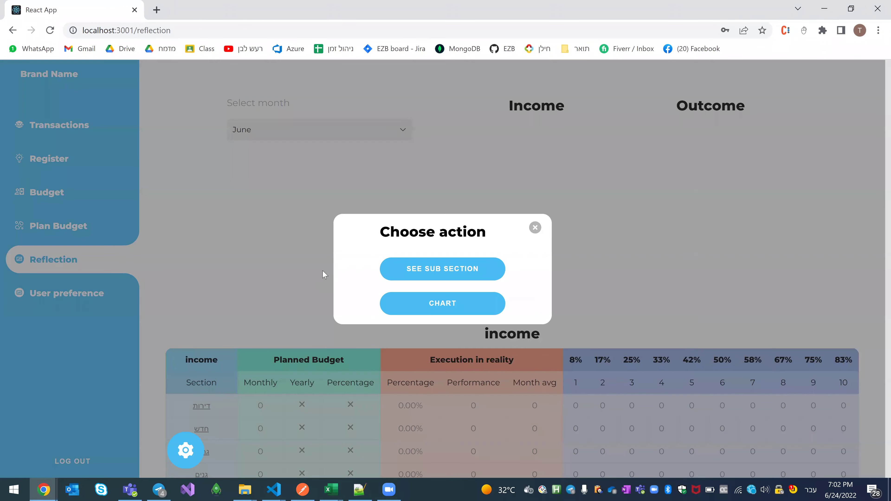
{"action": "left_click", "coordinate": [435, 272]}
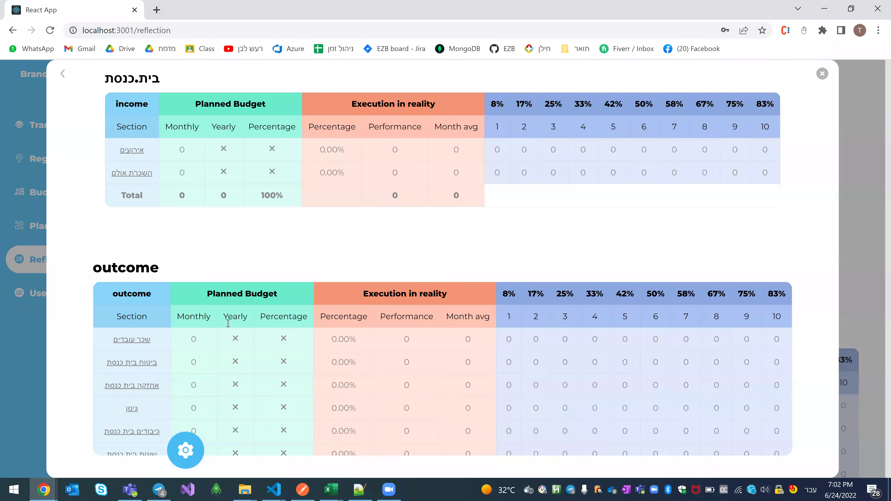
Display the chart for the outcome sub section שכר עובדים with the date range left empty, and close it
{"action": "left_click", "coordinate": [123, 340]}
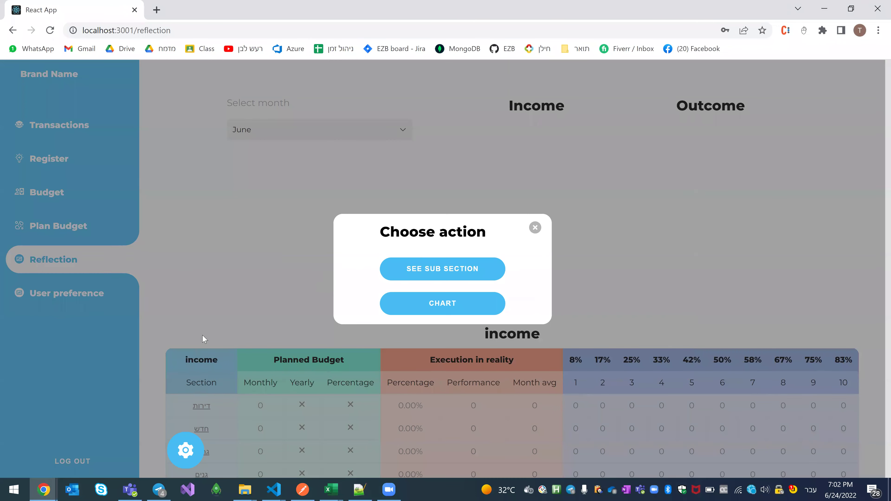
{"action": "left_click", "coordinate": [434, 305]}
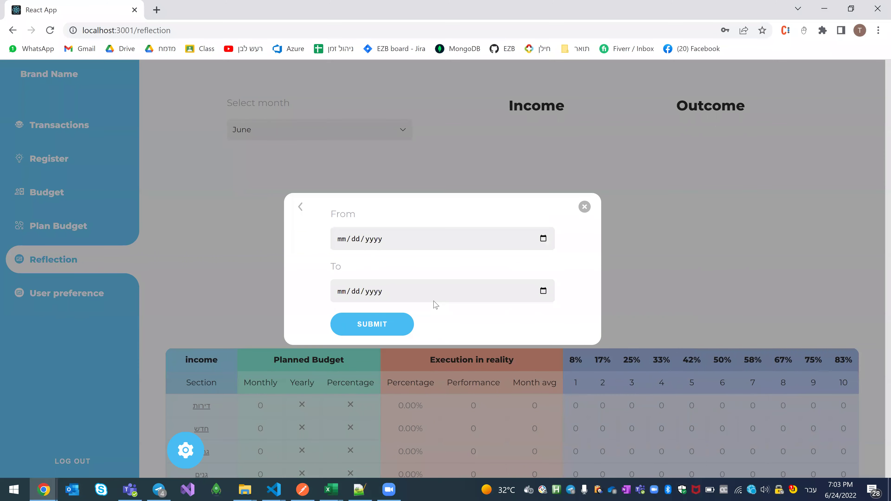
{"action": "left_click", "coordinate": [400, 321]}
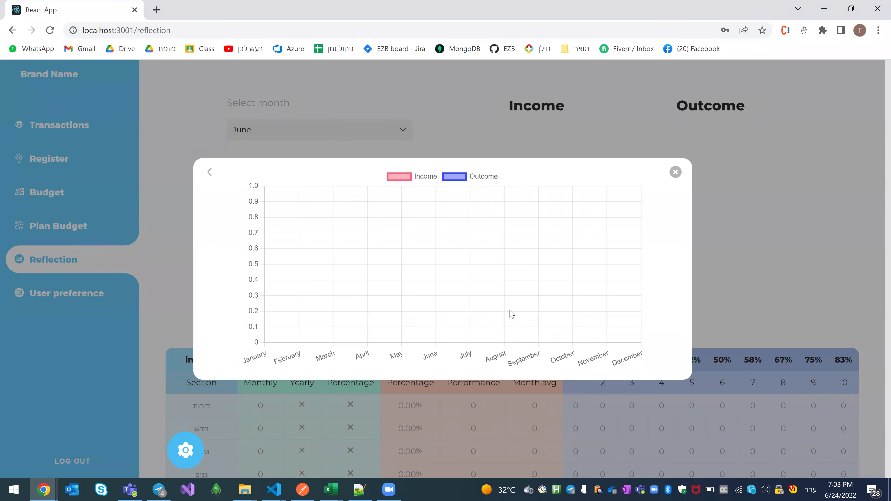
{"action": "left_click", "coordinate": [675, 173]}
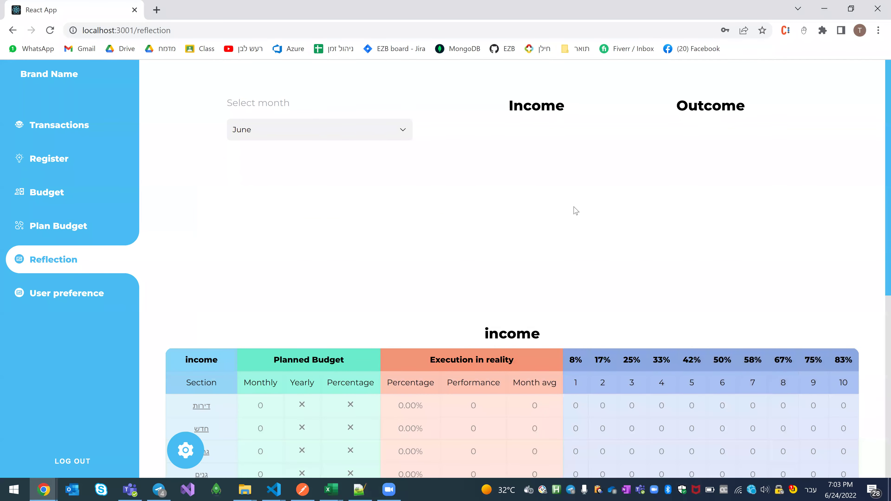
Review the outcome table and return to the income table on the Reflection page
{"action": "scroll", "coordinate": [575, 210], "scroll_direction": "down", "scroll_amount": 8}
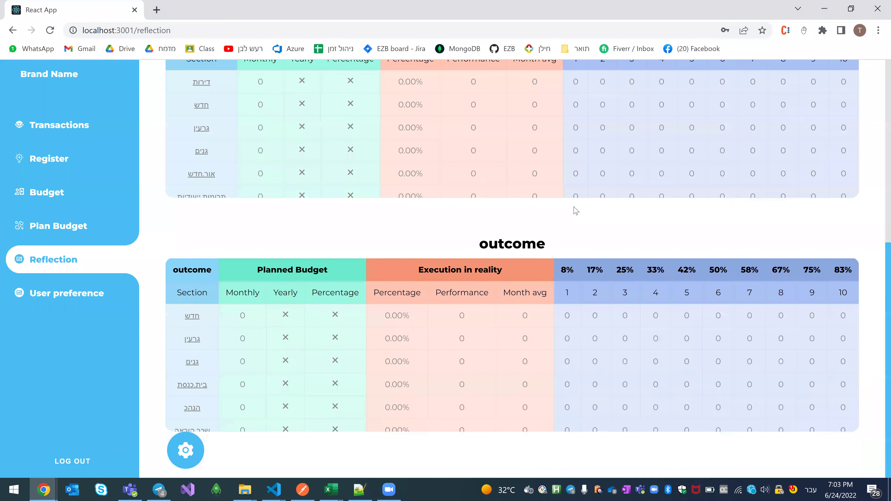
{"action": "scroll", "coordinate": [575, 211], "scroll_direction": "up", "scroll_amount": 8}
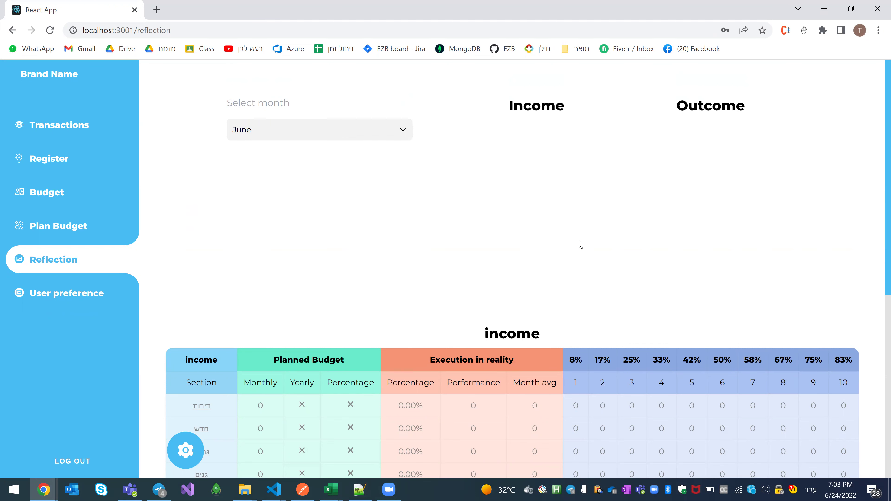
{"action": "scroll", "coordinate": [551, 261], "scroll_direction": "down", "scroll_amount": 1}
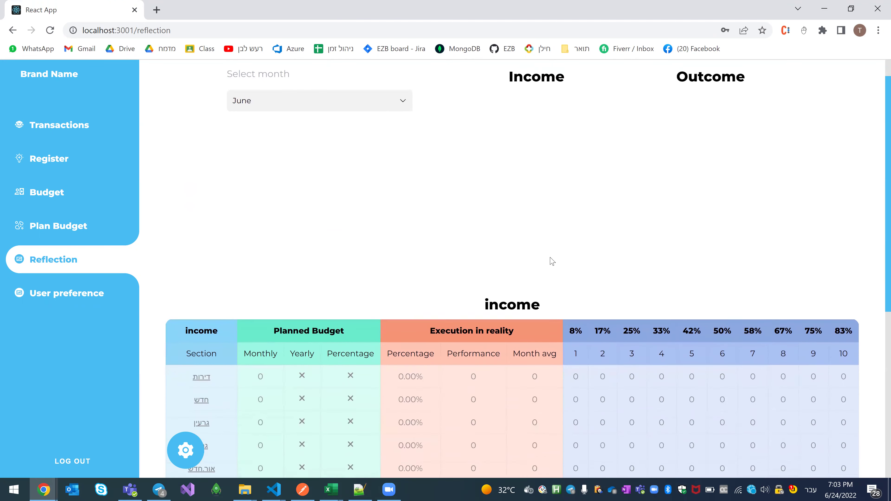
Examine the planned budget and execution columns of the June income and outcome tables, ending at the month selection
{"action": "scroll", "coordinate": [551, 260], "scroll_direction": "up", "scroll_amount": 1}
{"action": "scroll", "coordinate": [471, 266], "scroll_direction": "down", "scroll_amount": 1}
{"action": "scroll", "coordinate": [454, 249], "scroll_direction": "down", "scroll_amount": 4}
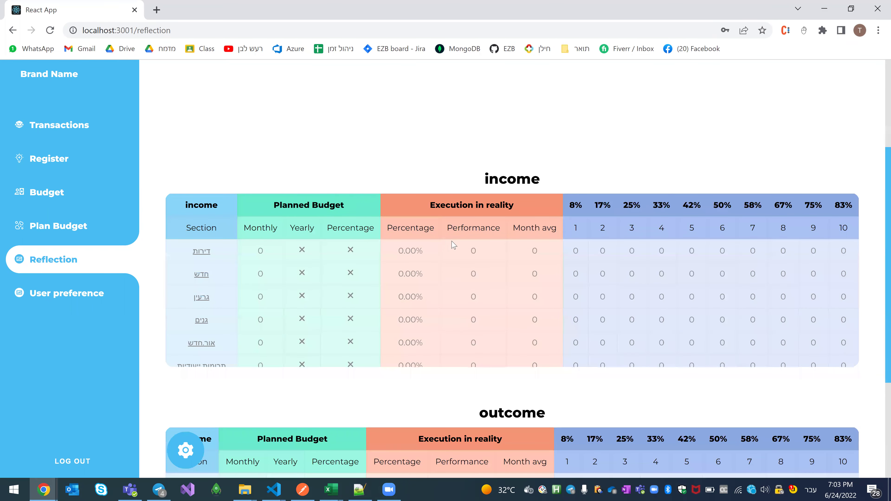
{"action": "scroll", "coordinate": [465, 257], "scroll_direction": "down", "scroll_amount": 2}
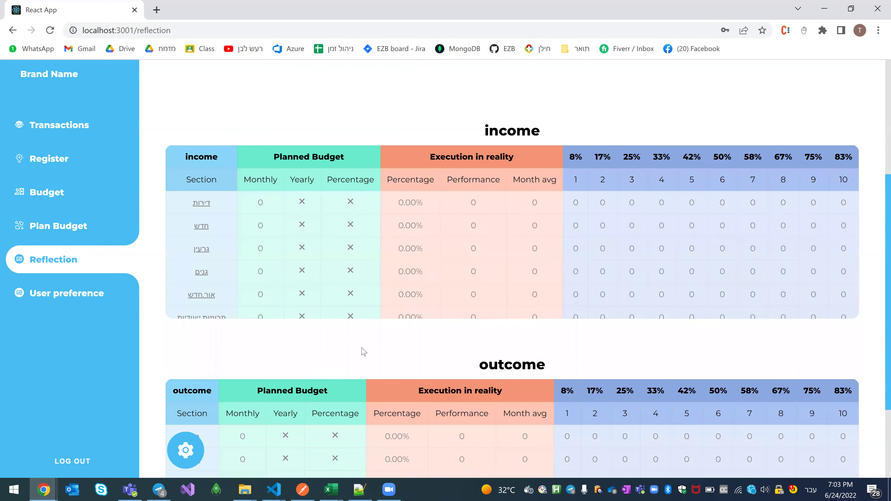
{"action": "scroll", "coordinate": [363, 351], "scroll_direction": "up", "scroll_amount": 6}
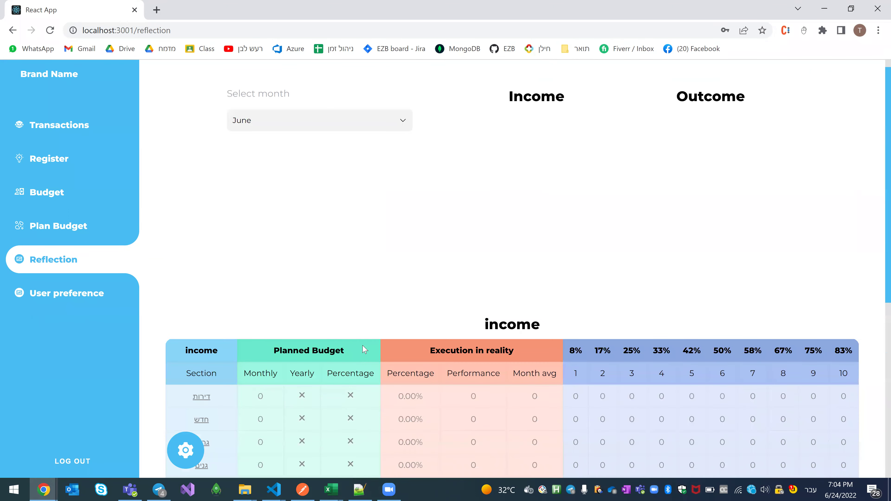
{"action": "scroll", "coordinate": [414, 215], "scroll_direction": "down", "scroll_amount": 3}
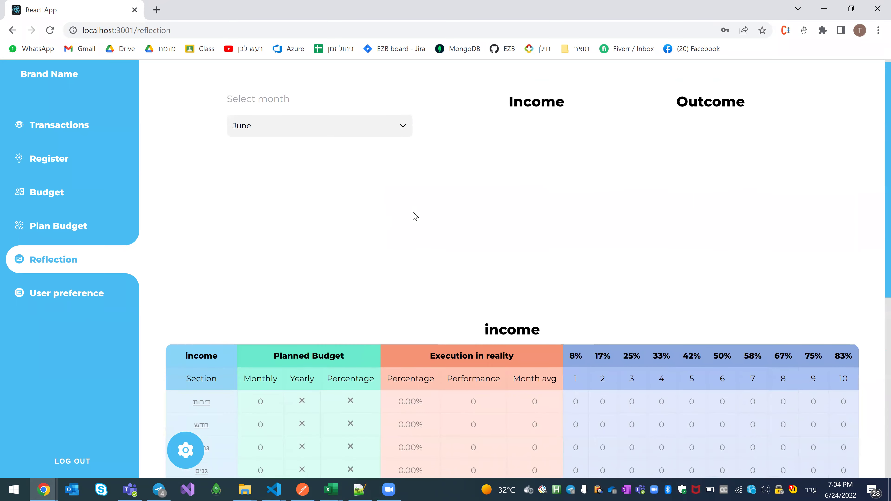
{"action": "scroll", "coordinate": [414, 216], "scroll_direction": "down", "scroll_amount": 5}
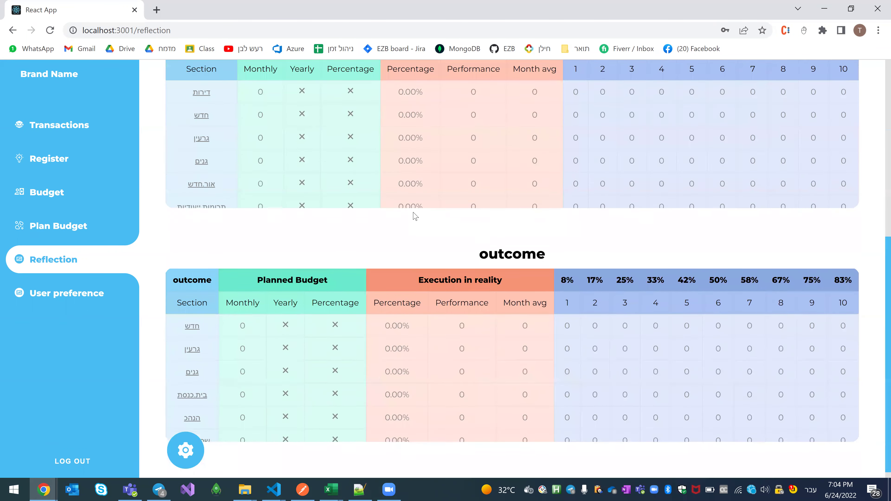
{"action": "scroll", "coordinate": [414, 215], "scroll_direction": "up", "scroll_amount": 5}
{"action": "scroll", "coordinate": [414, 216], "scroll_direction": "up", "scroll_amount": 4}
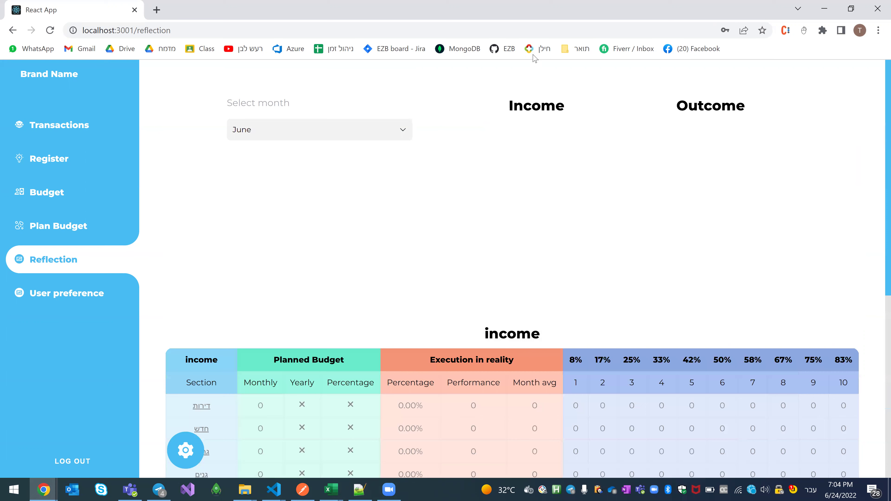